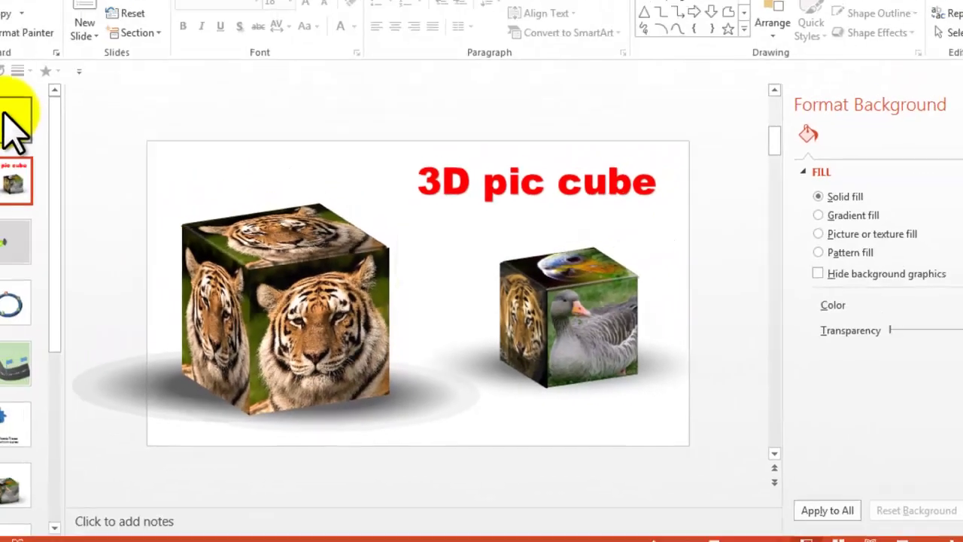
Show the blank slide 1 instead of the finished 3D picture-cube example
click(63, 149)
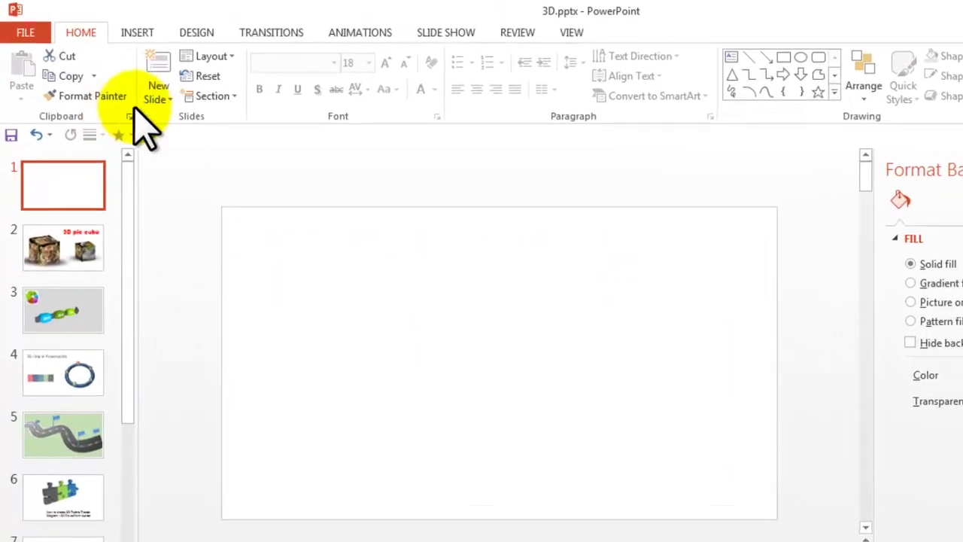
Insert the tiger, muscovy duck and snake_1.jpg photos from the Desktop onto slide 1
click(110, 26)
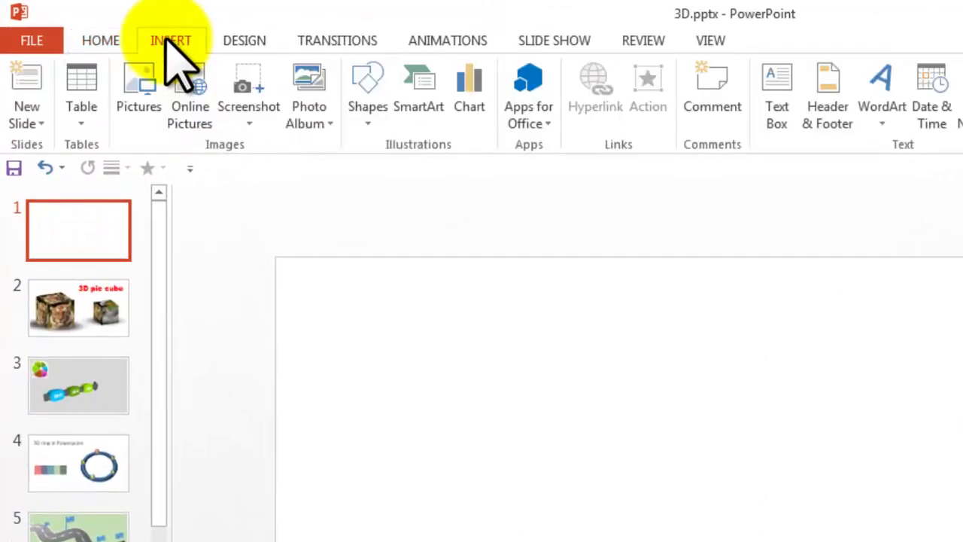
click(139, 109)
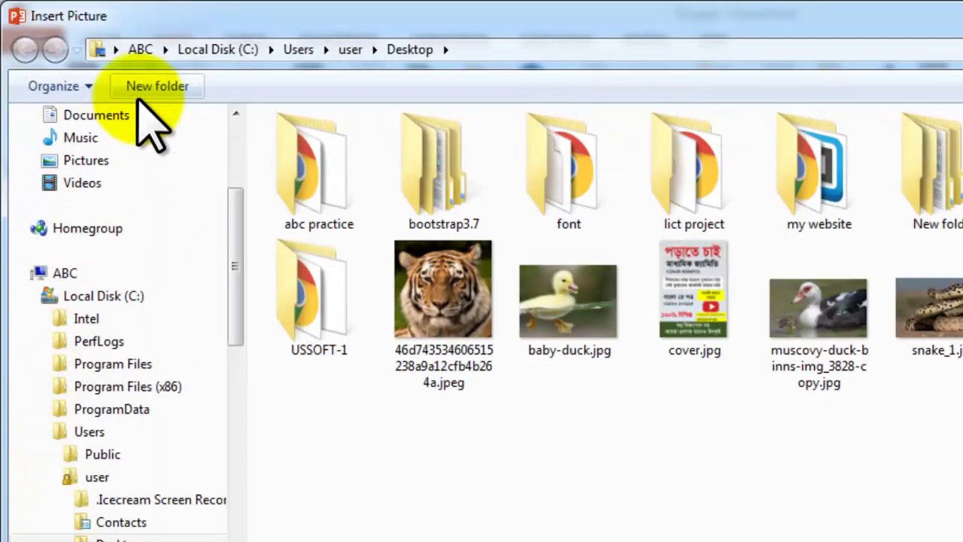
click(395, 288)
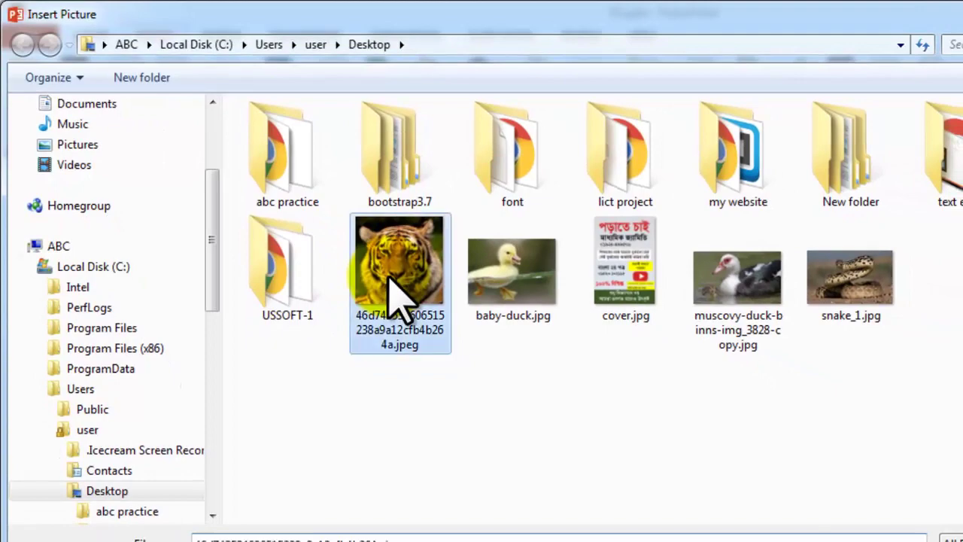
ctrl+click(739, 296)
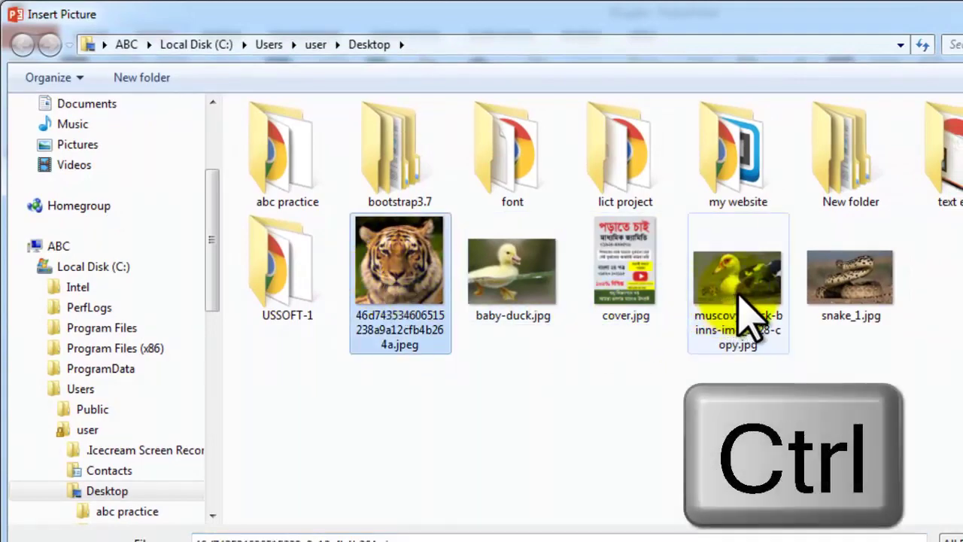
ctrl+click(837, 305)
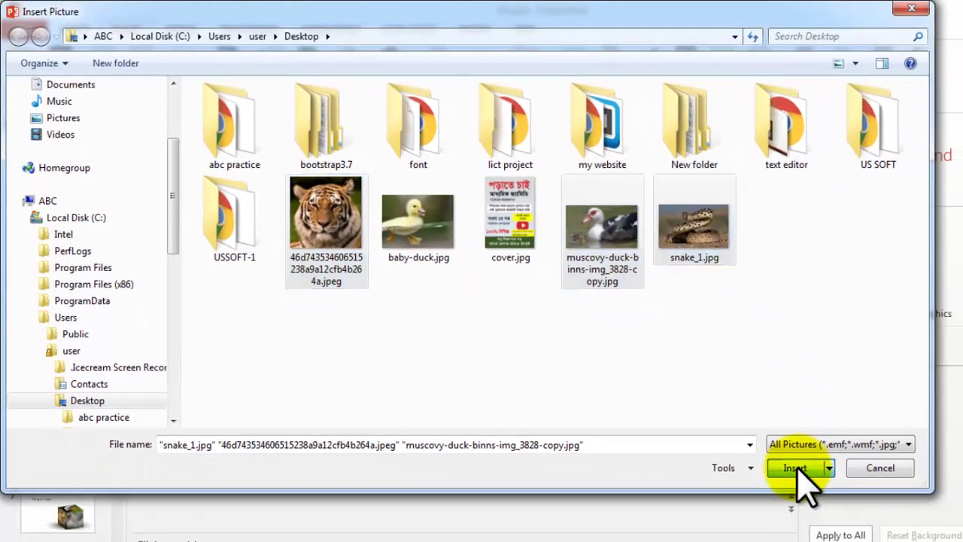
click(795, 529)
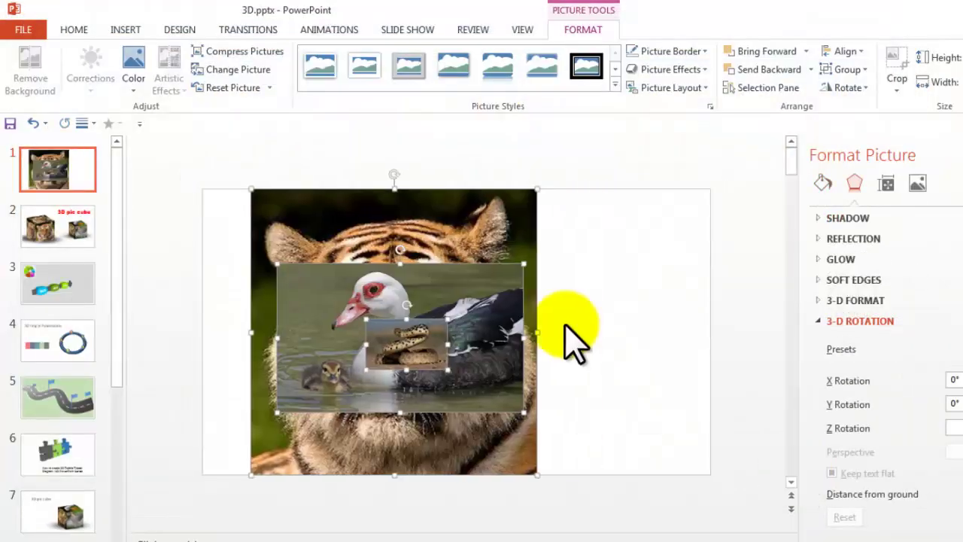
Spread the stacked photos apart: tiger to the right, duck upper left, snake below the duck
drag(512, 297, 462, 293)
click(614, 265)
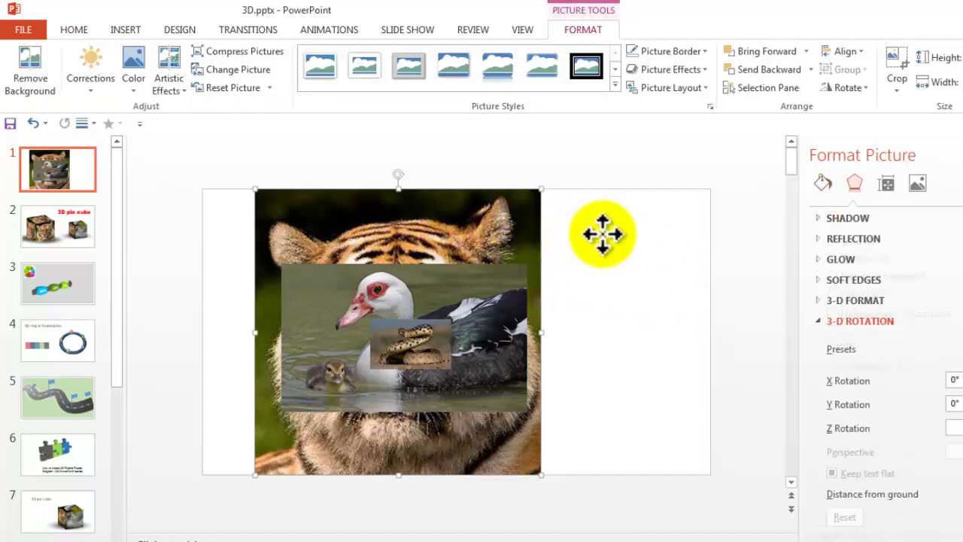
drag(386, 225, 622, 238)
drag(421, 284, 398, 283)
drag(331, 289, 257, 247)
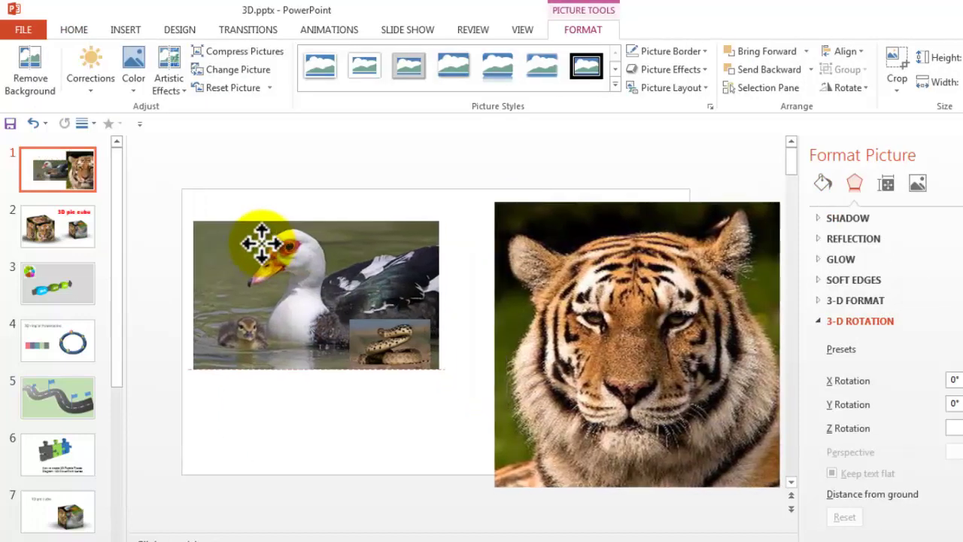
mouse_move(387, 345)
mouse_down()
mouse_move(380, 429)
mouse_move(347, 432)
mouse_up()
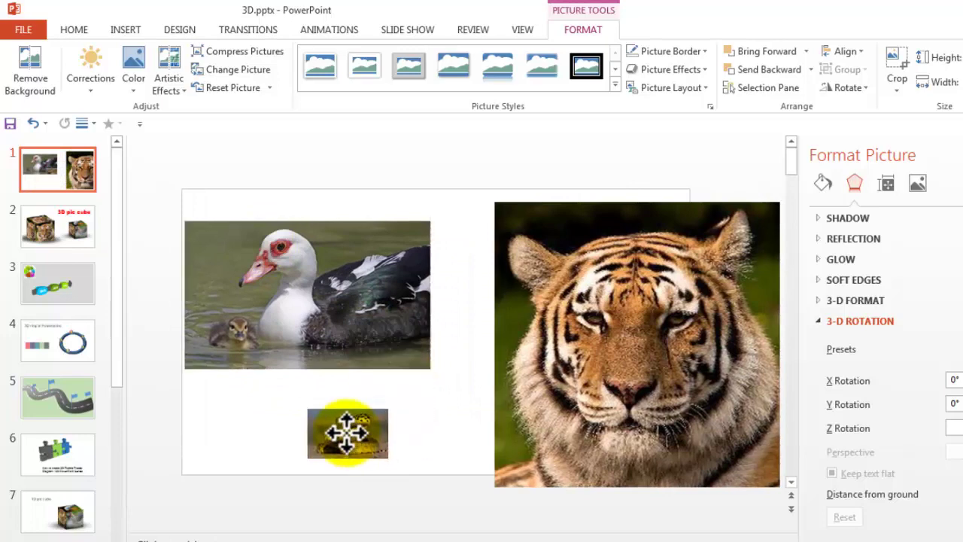
Shrink the tiger to about 4.77 inches square and place it on the slide's right side
drag(630, 351, 622, 350)
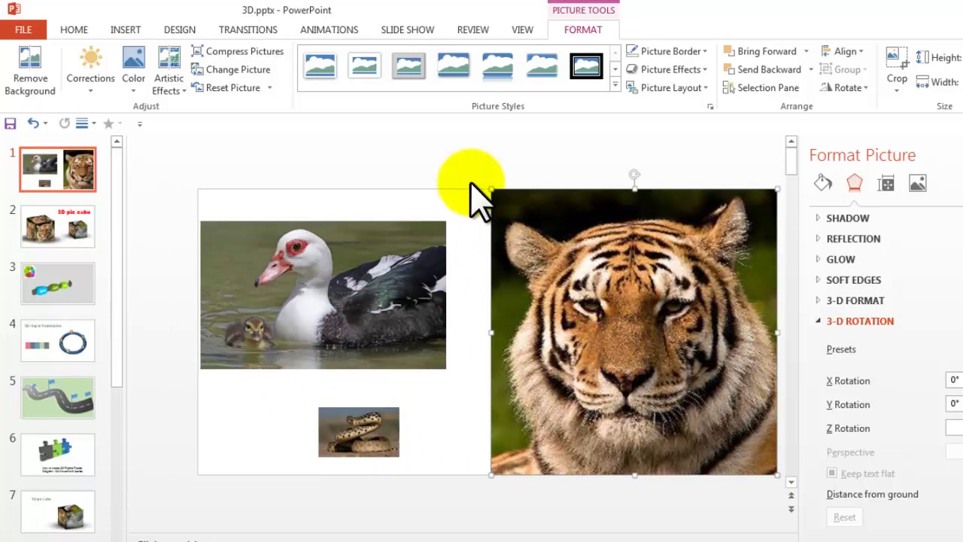
drag(502, 203, 591, 301)
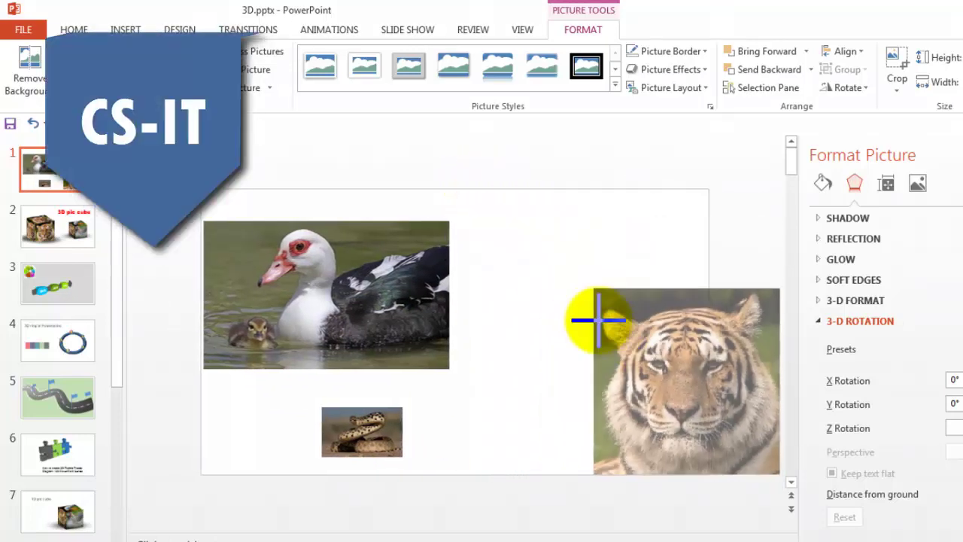
drag(655, 370, 562, 308)
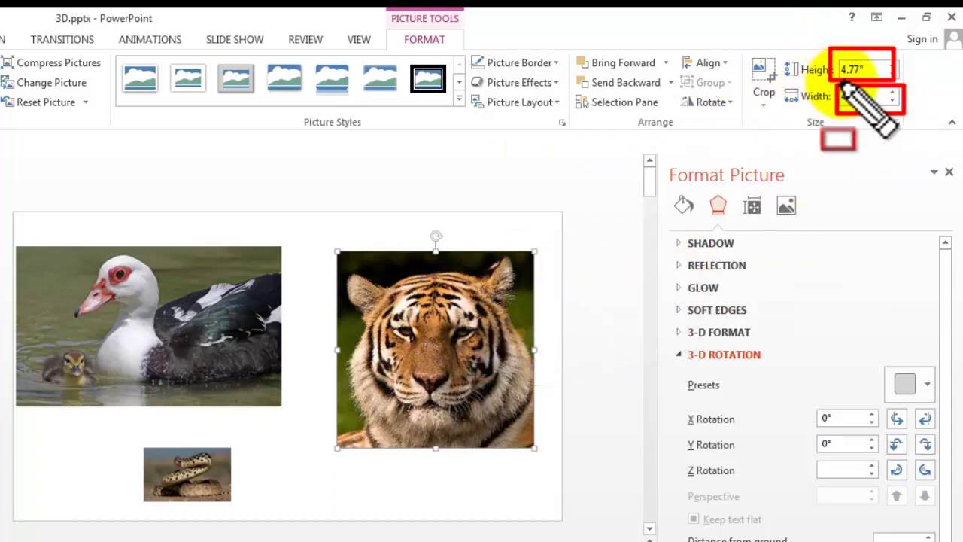
Set the tiger's height to 3.5" and shift the duck photo slightly right
click(871, 69)
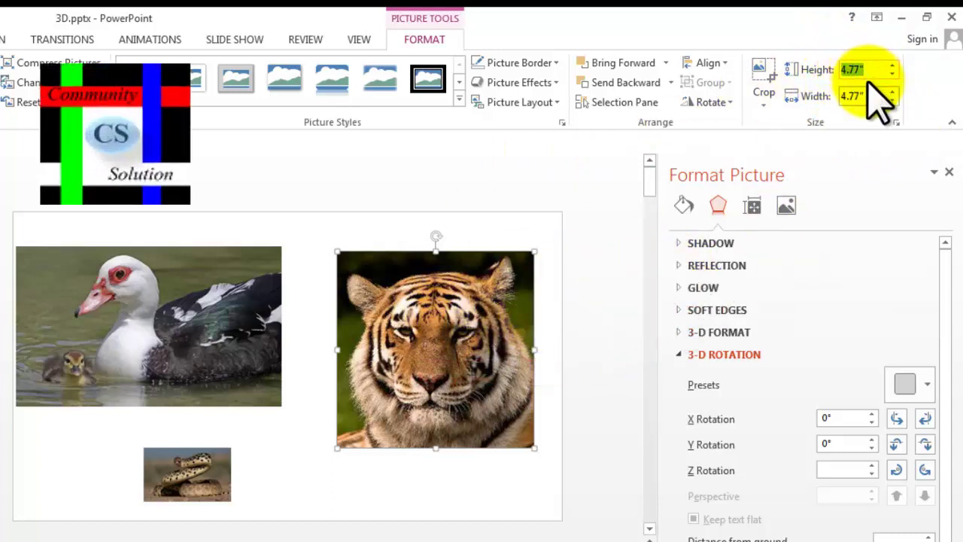
text(3.5)
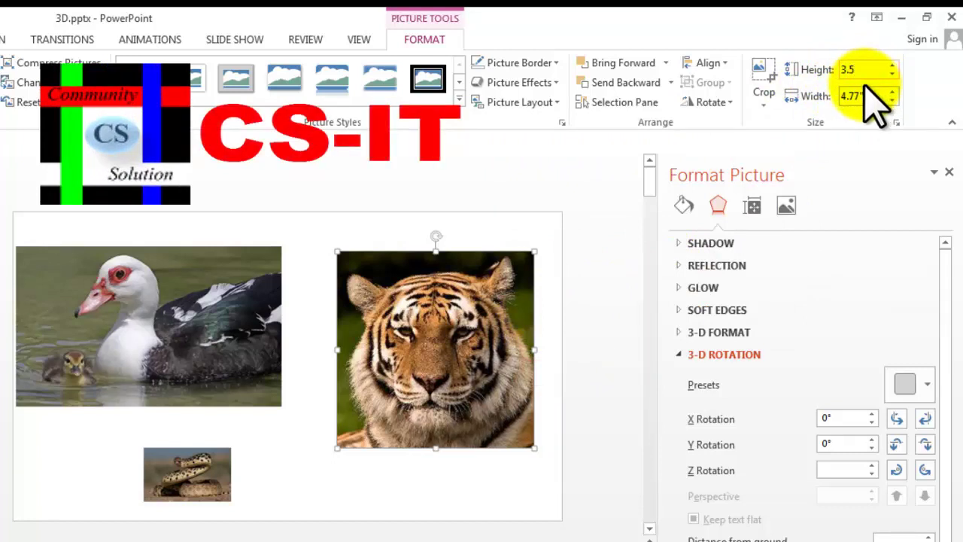
key(Return)
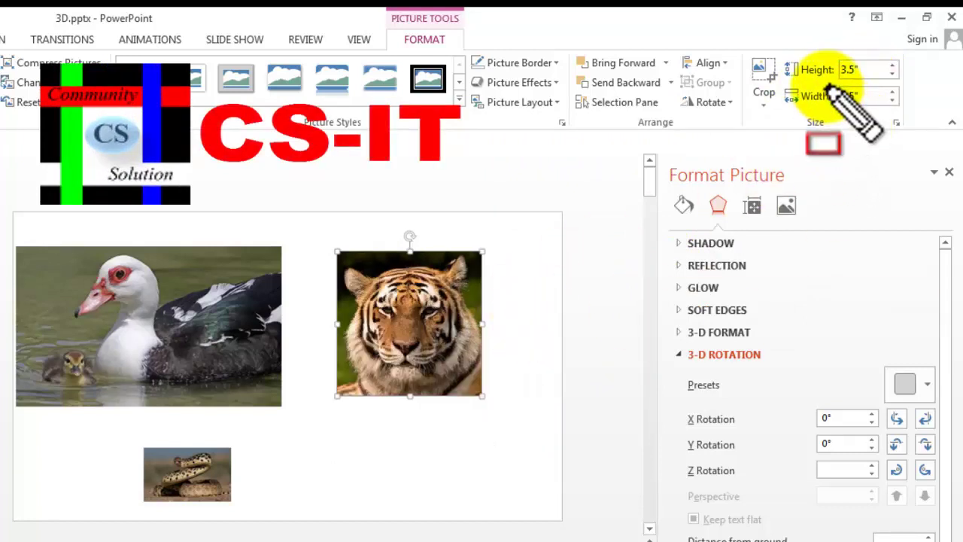
drag(831, 85, 912, 113)
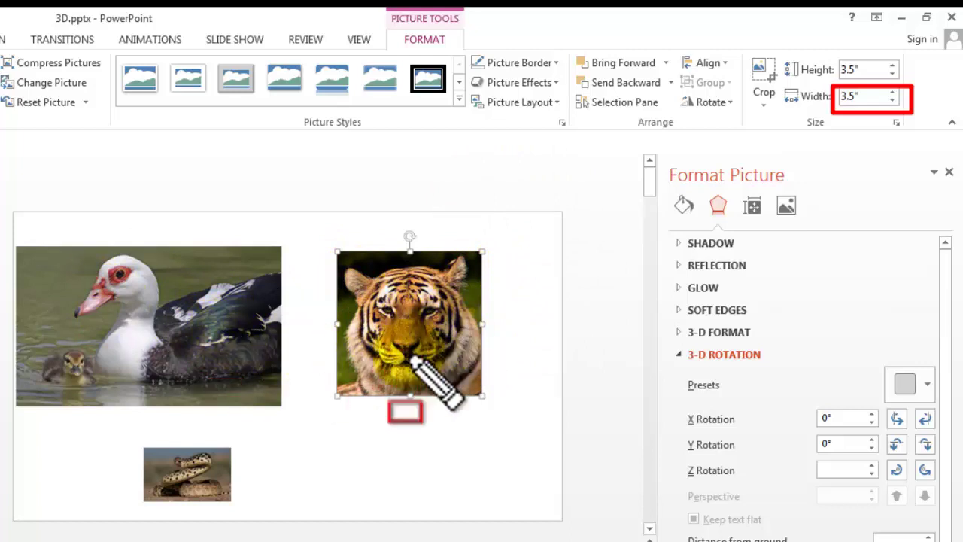
mouse_move(143, 255)
mouse_down()
mouse_move(181, 260)
mouse_move(189, 212)
mouse_up()
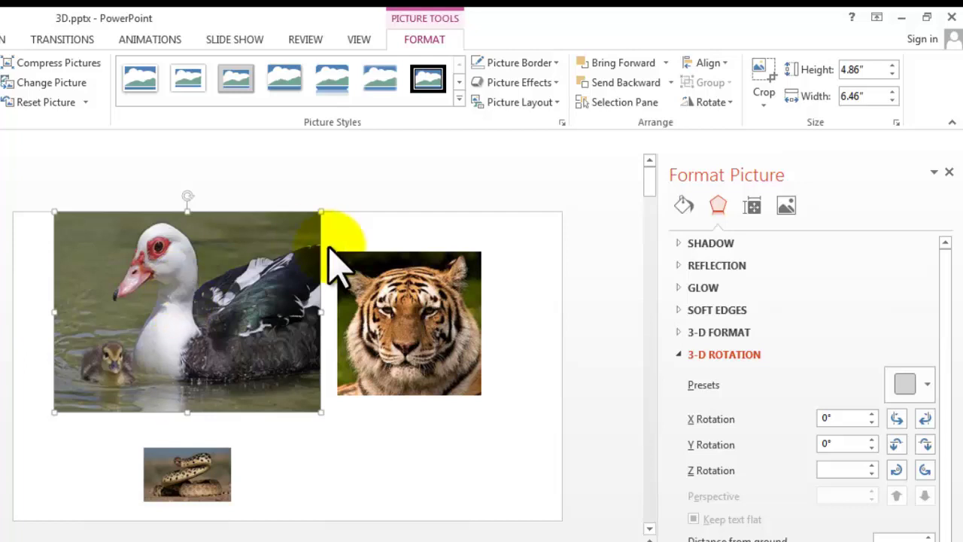
Crop the duck photo to a 1:1 square at 3.5" height and move it slightly lower
click(766, 105)
mouse_move(794, 167)
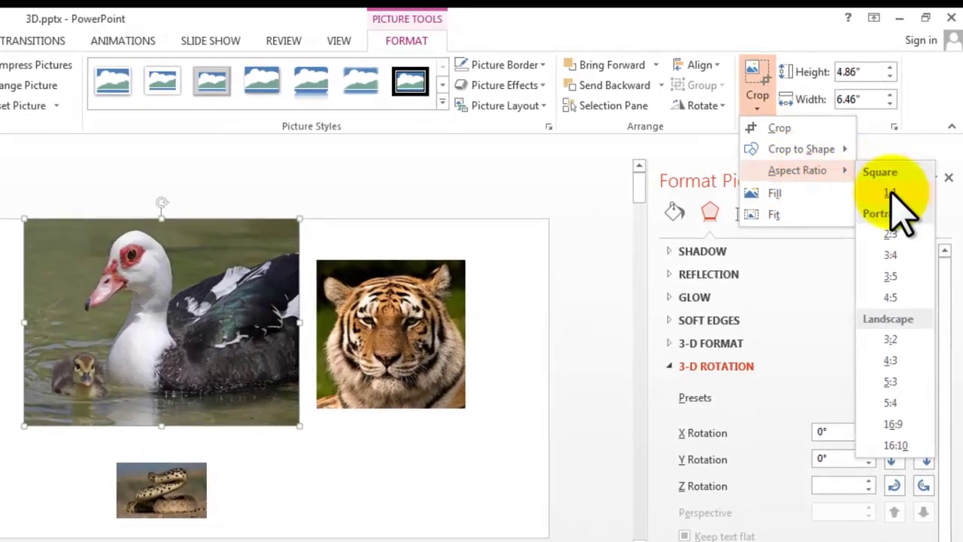
click(889, 193)
text(3.5)
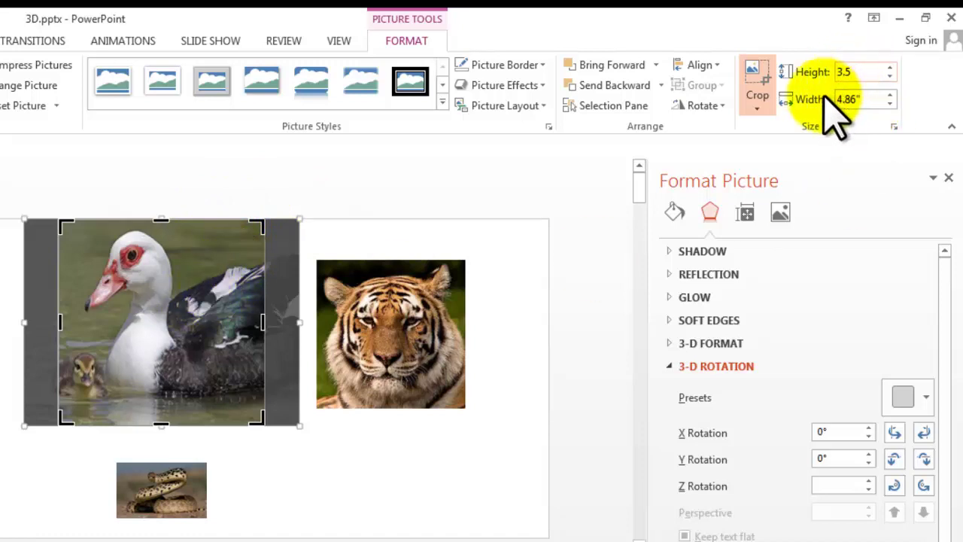
key(Return)
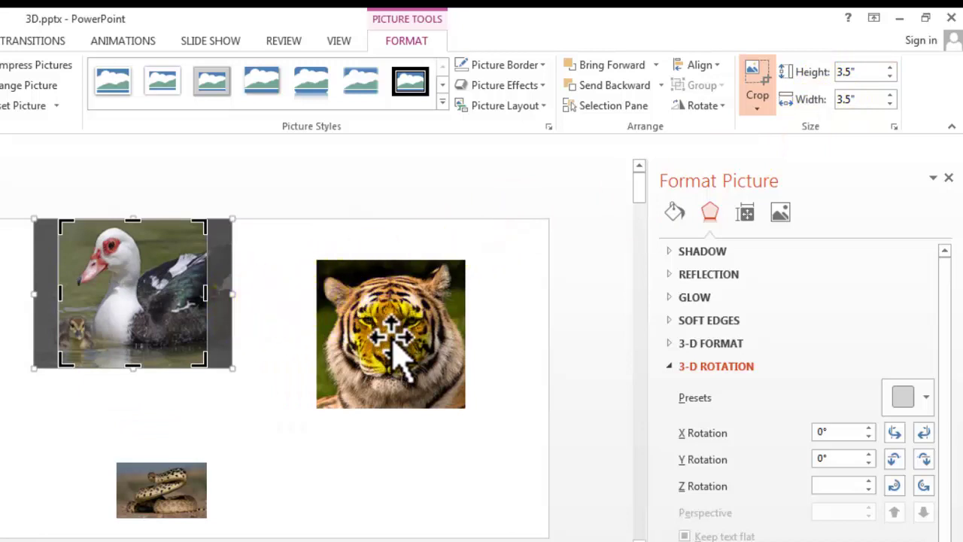
click(264, 409)
click(158, 331)
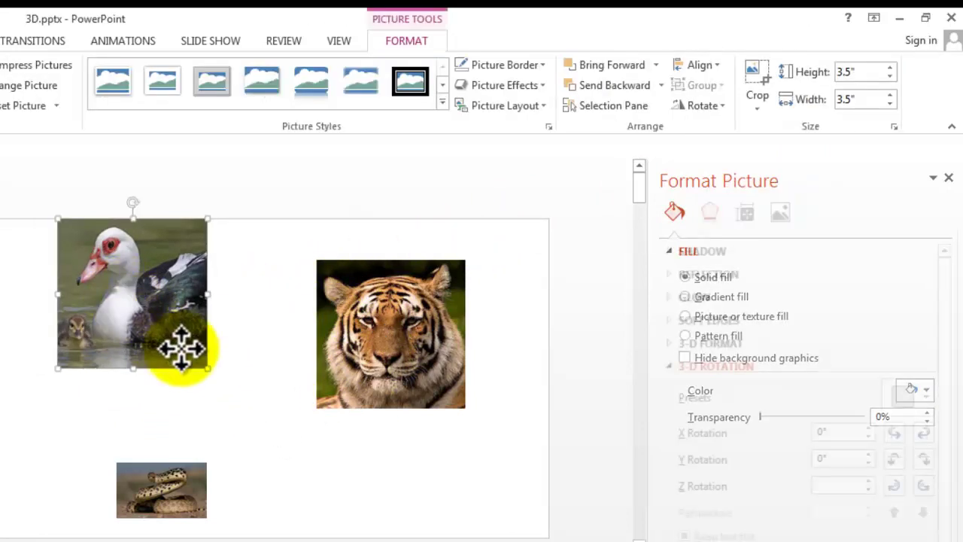
drag(181, 348, 194, 348)
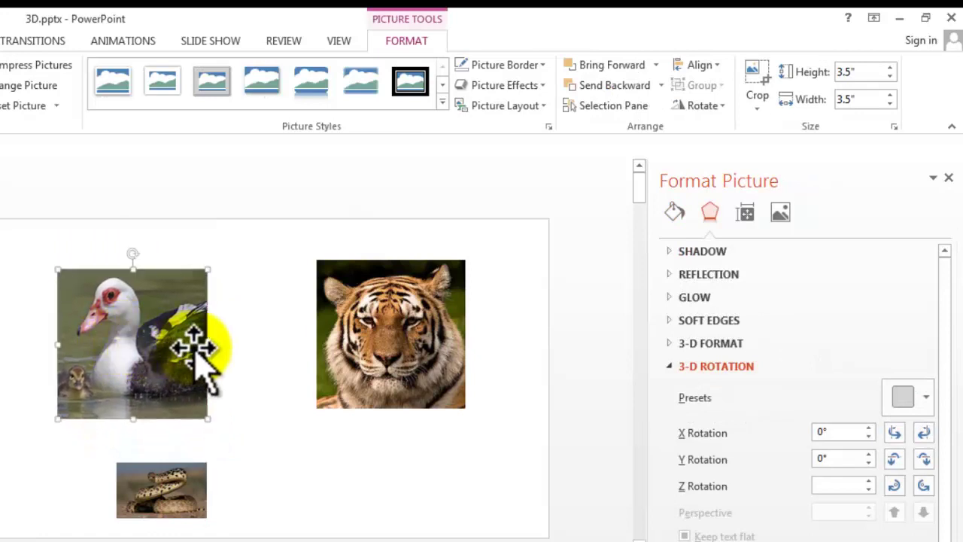
Crop the snake photo to a 1:1 square at 3.5" height
click(161, 484)
click(761, 105)
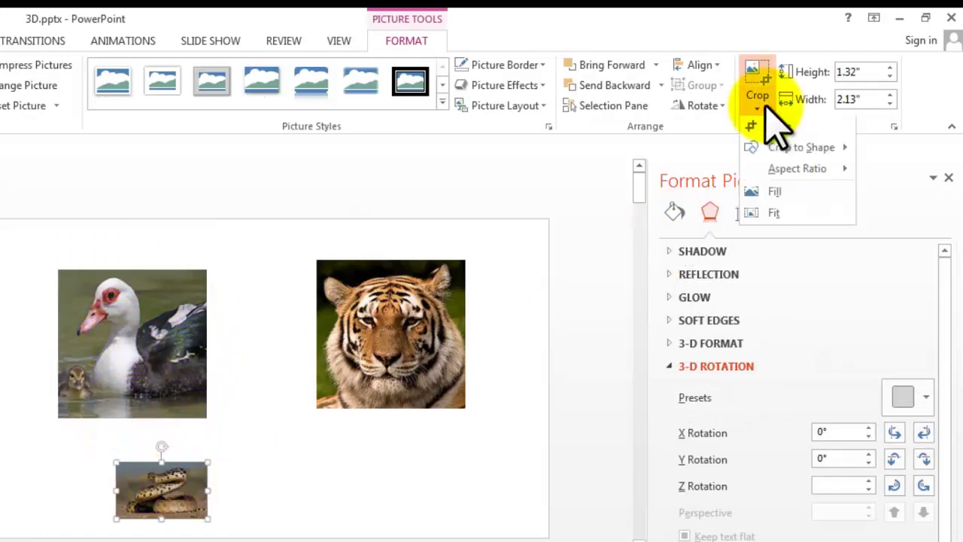
mouse_move(805, 172)
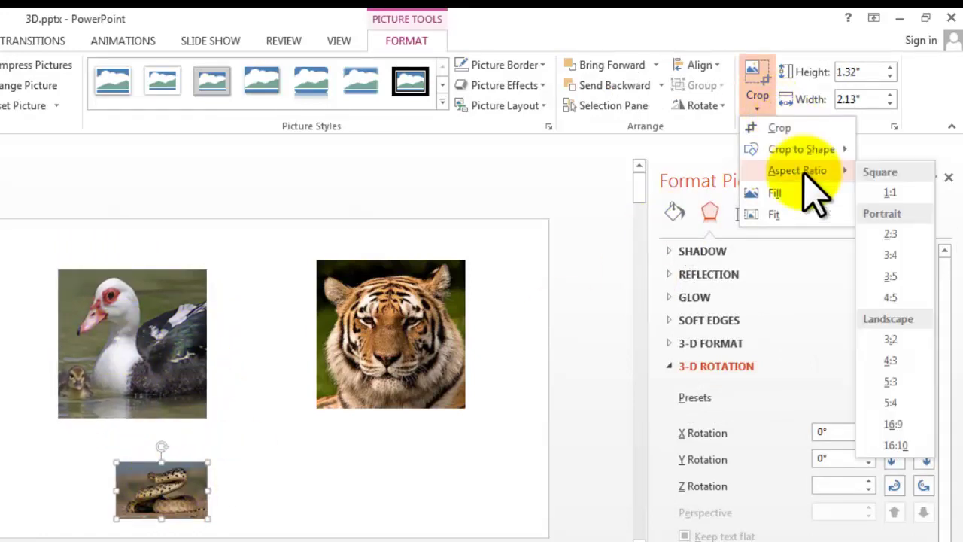
click(902, 192)
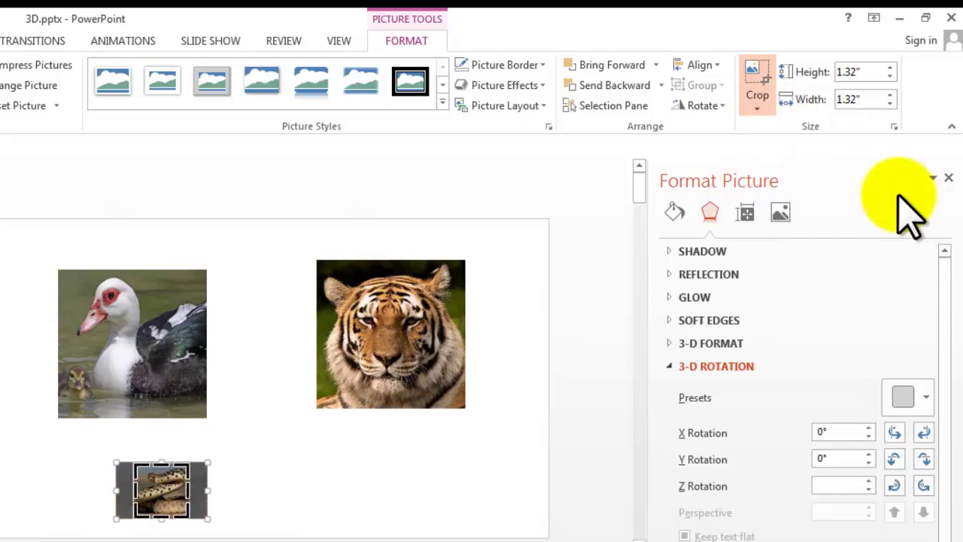
click(865, 72)
text(3.5)
key(Return)
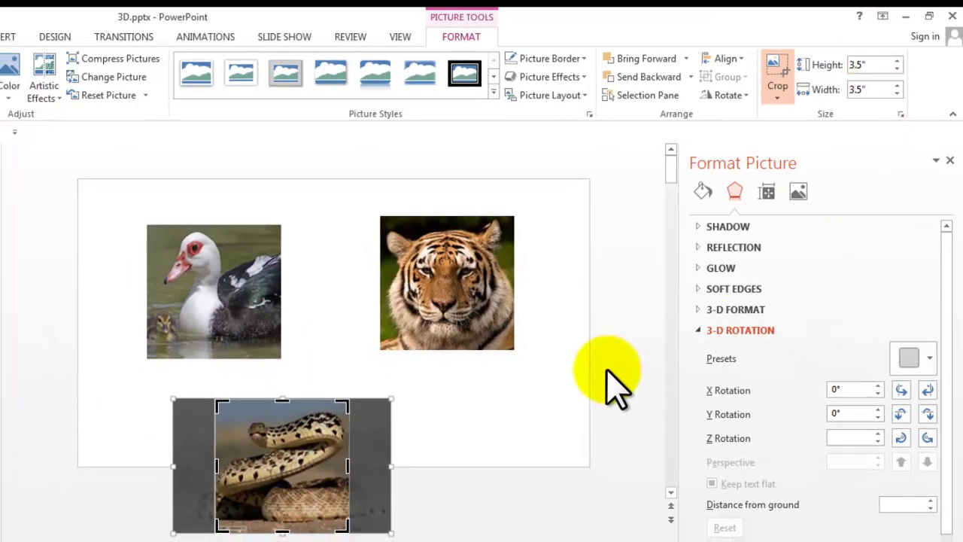
Finish cropping, place the snake mid-slide over the tiger's lower left, and close Format Picture
click(485, 440)
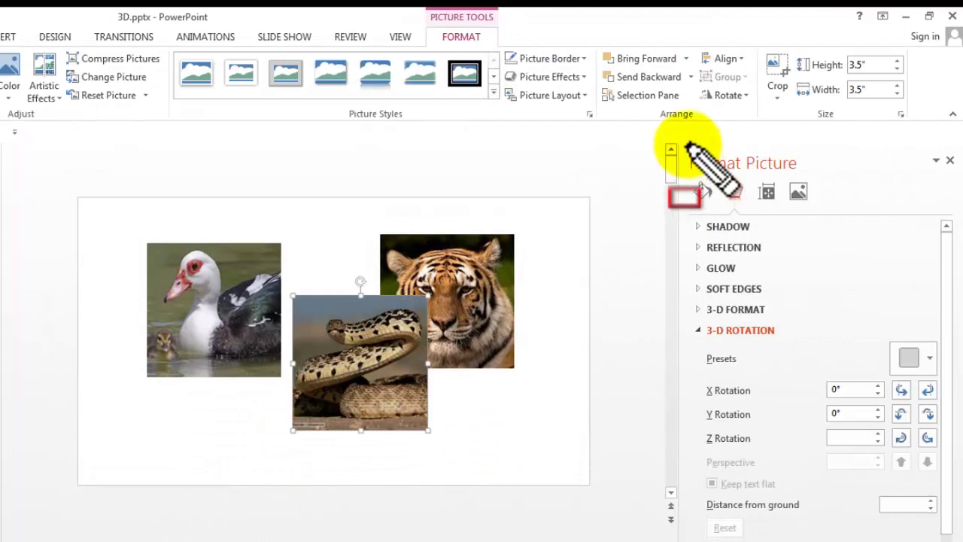
mouse_move(687, 143)
mouse_down()
mouse_move(850, 373)
mouse_move(900, 490)
mouse_up()
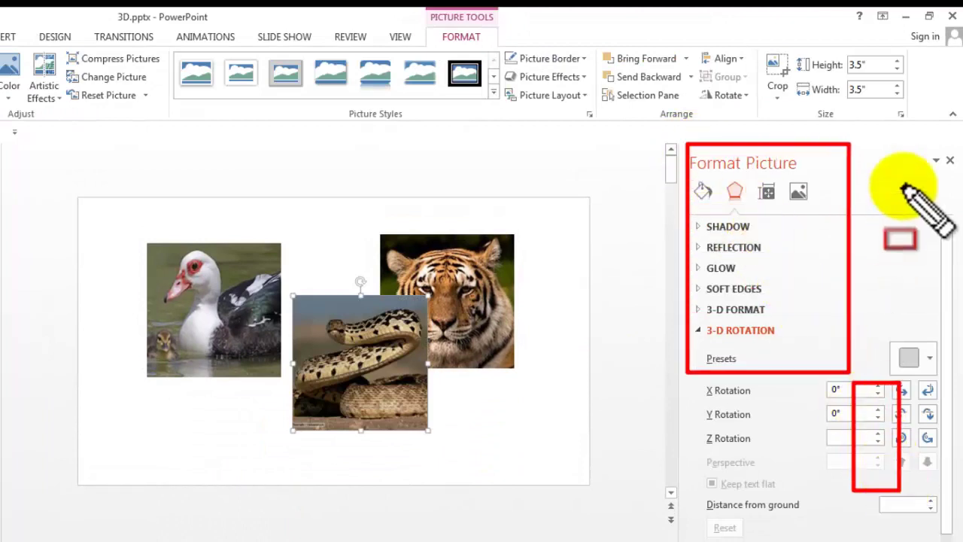
key(Escape)
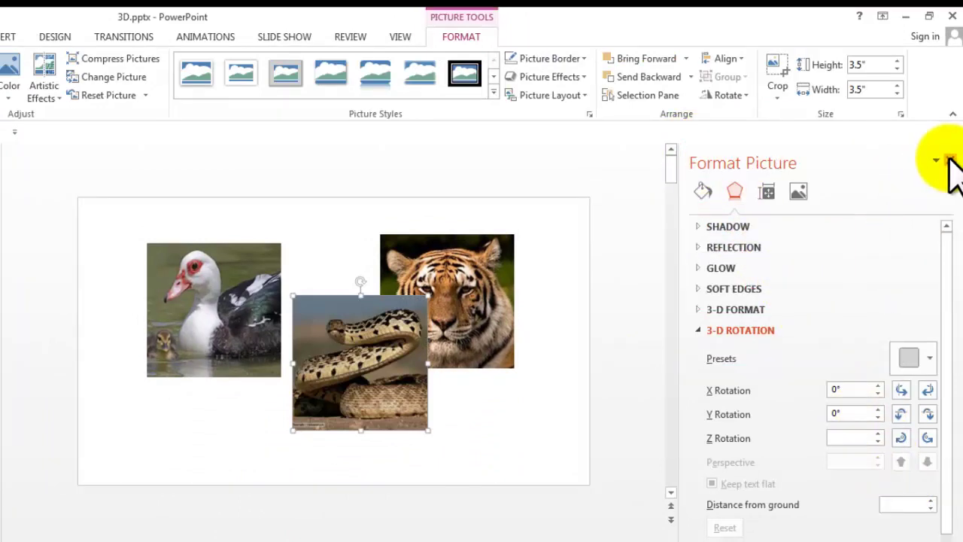
click(950, 160)
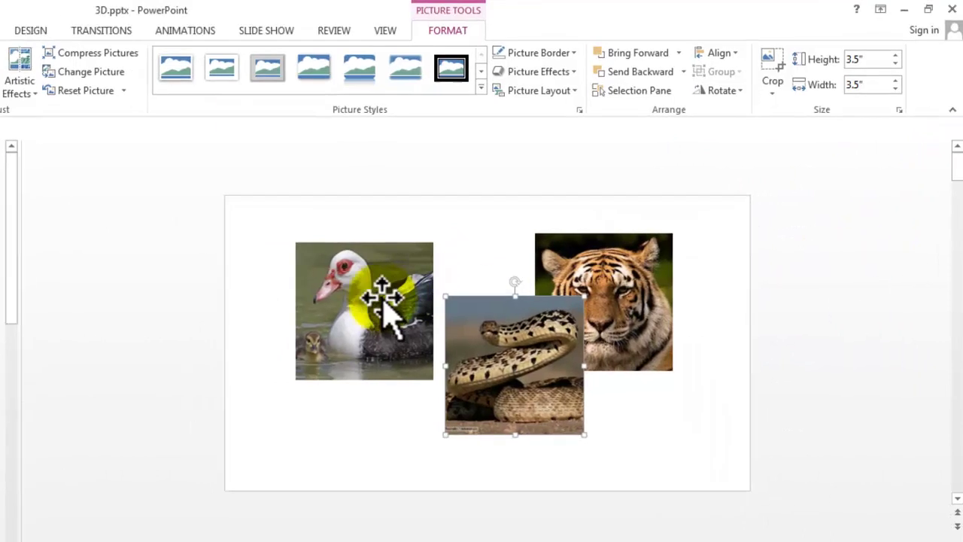
click(274, 290)
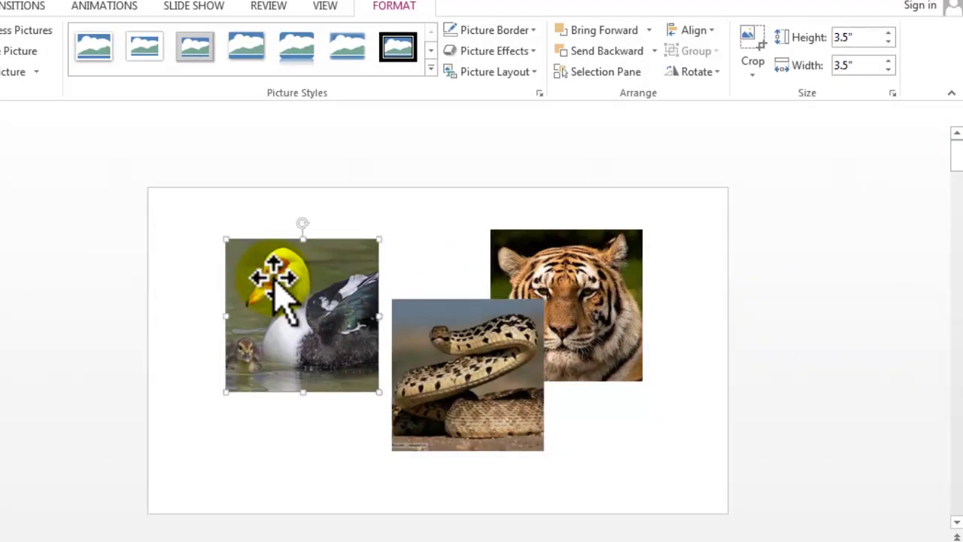
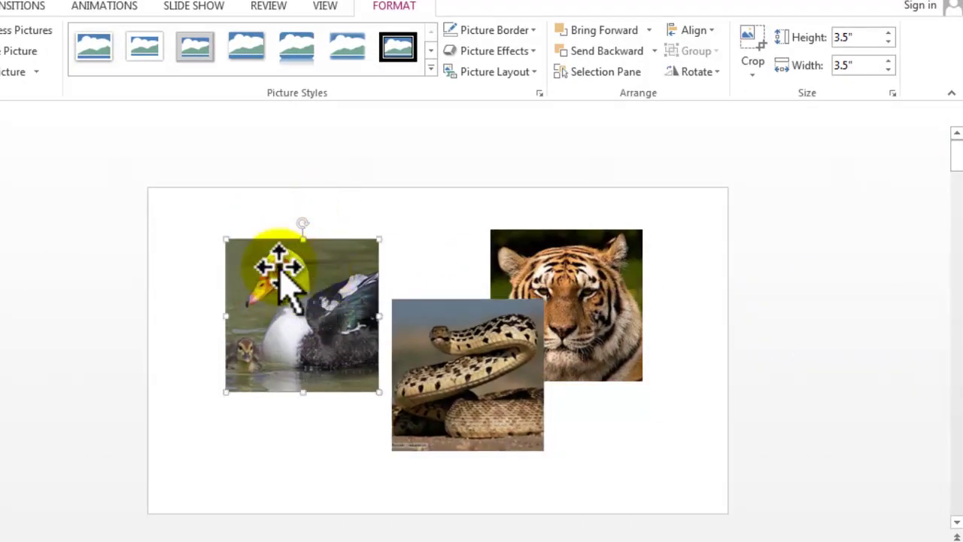
Open Format Picture for the duck photo and expand its 3-D Rotation settings
right_click(281, 268)
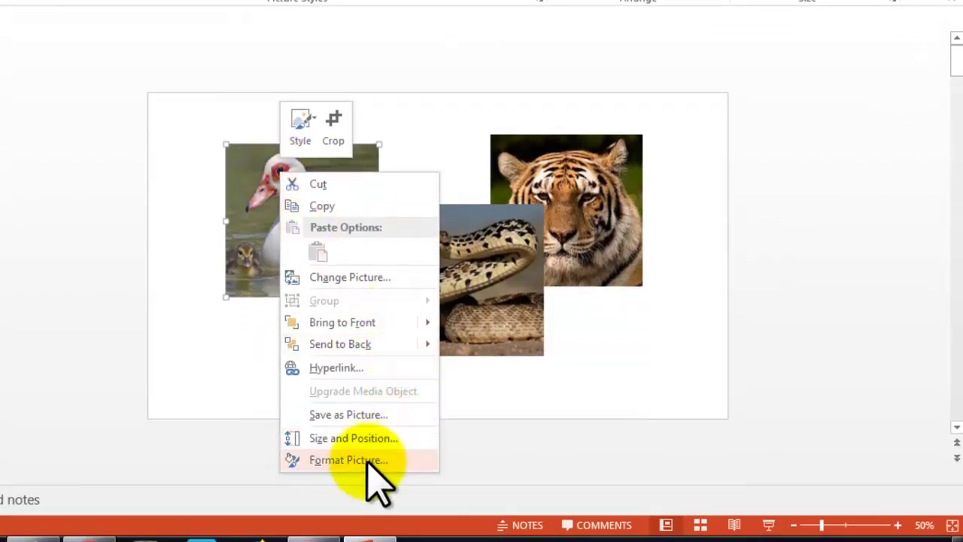
click(348, 460)
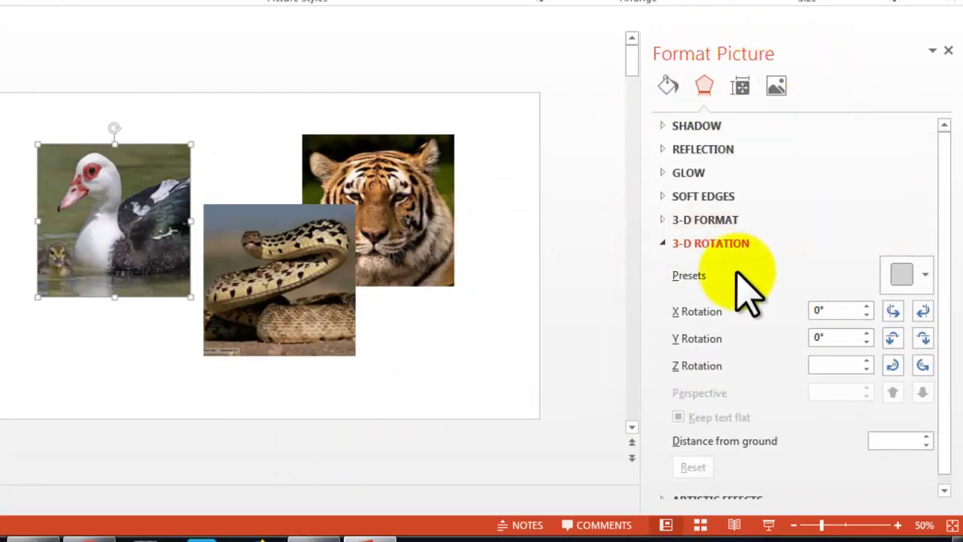
click(705, 245)
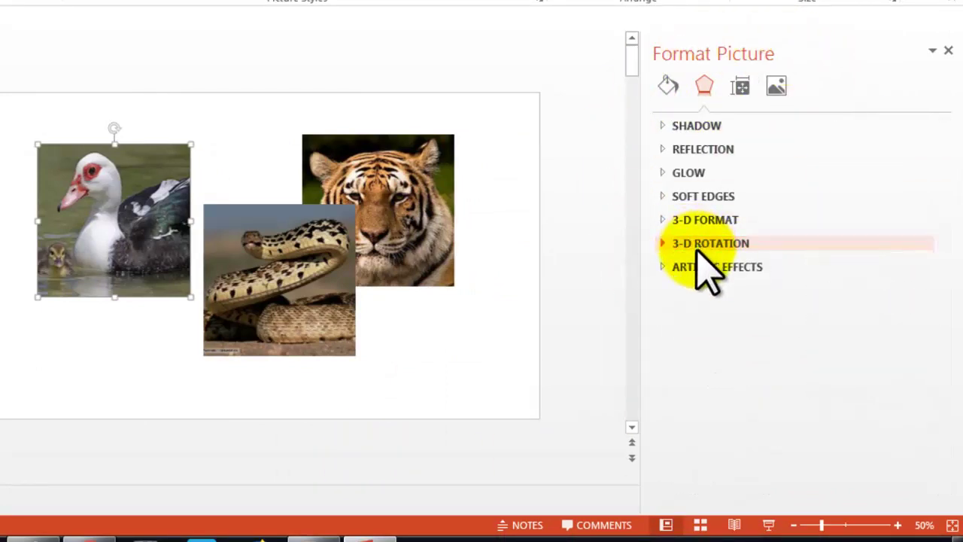
click(679, 245)
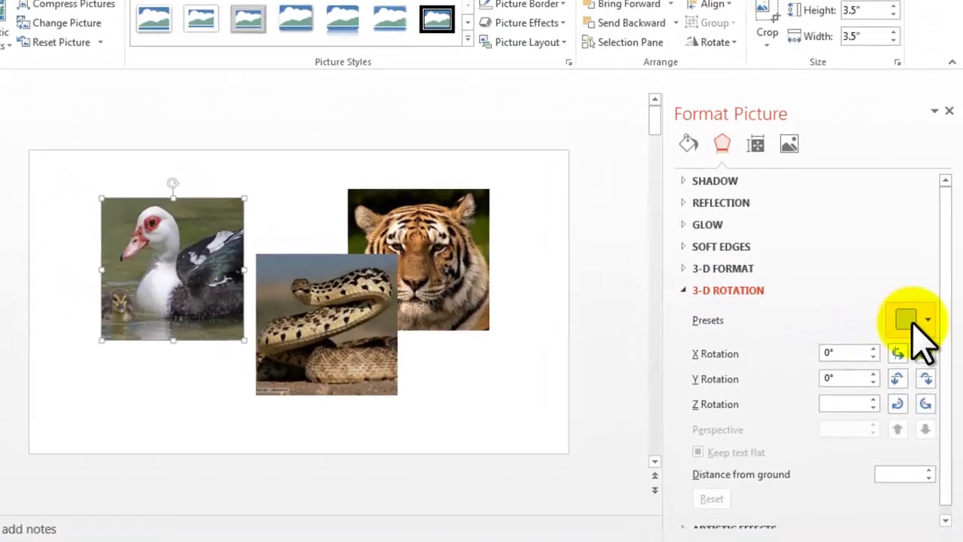
Tilt the duck with Off Axis 1 Left (64°/18°) and the tiger with Off Axis 1 Right (334°/18°)
click(920, 348)
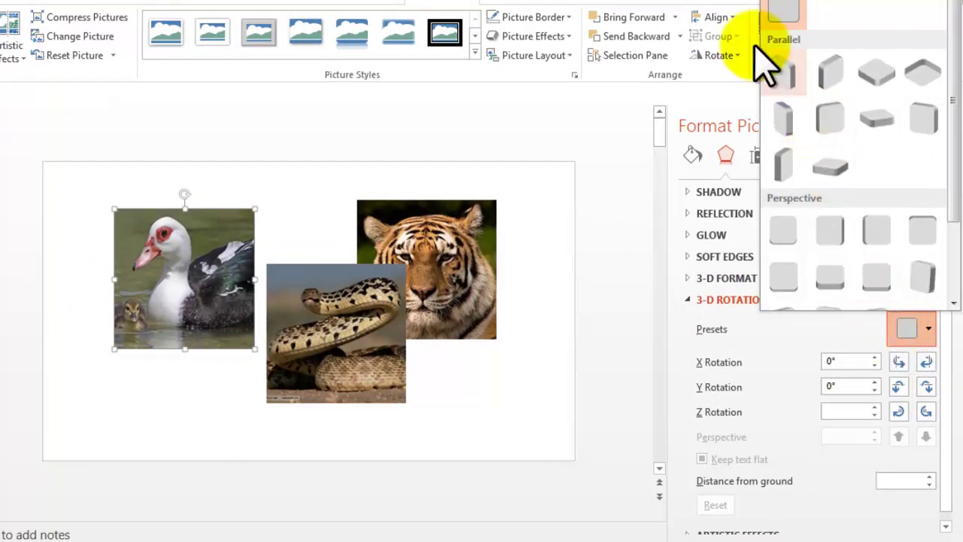
click(785, 118)
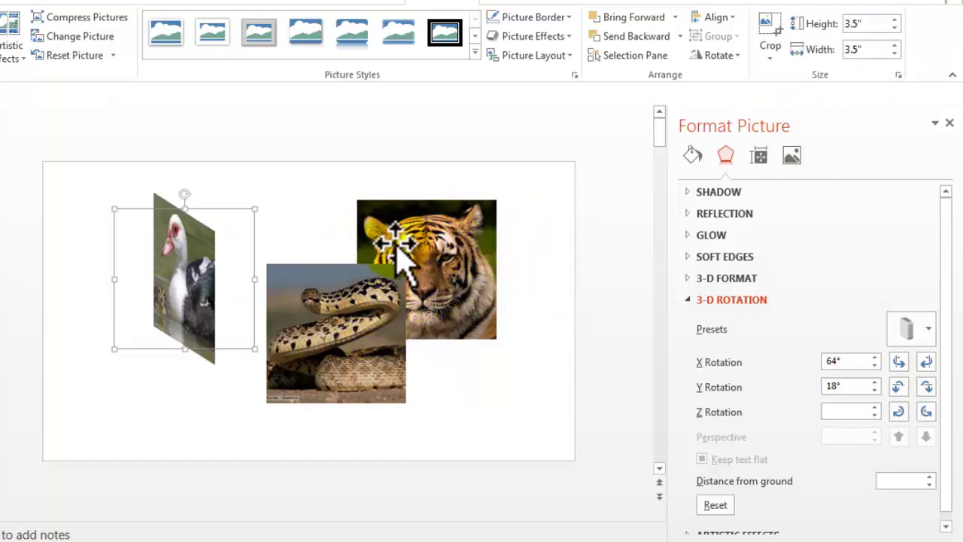
click(455, 258)
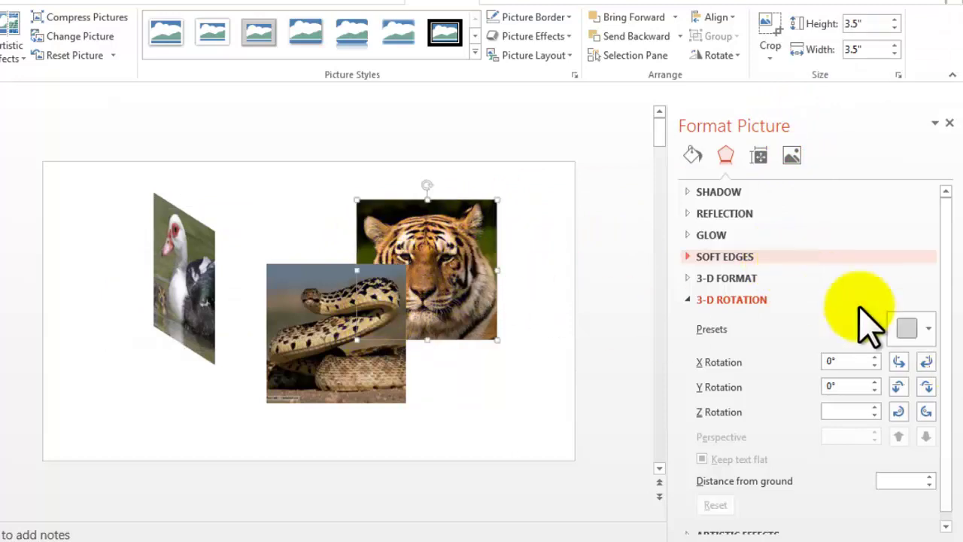
click(918, 331)
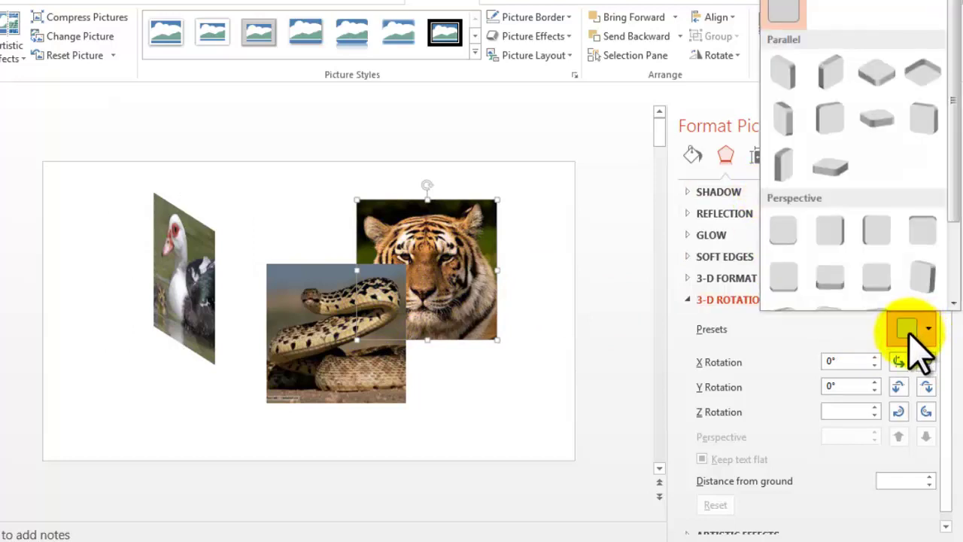
click(830, 120)
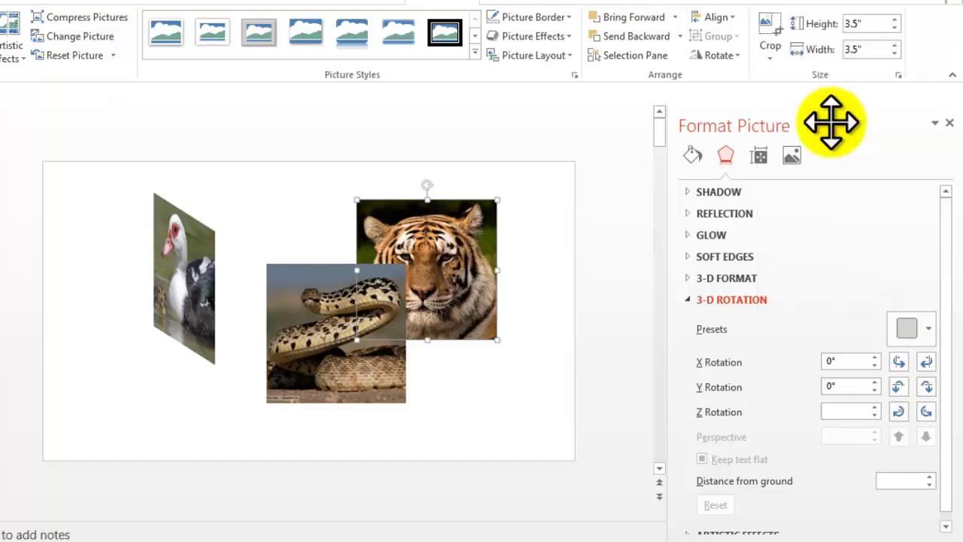
Lay the snake photo flat as a top face with an Off Axis Top 3-D rotation preset
click(313, 304)
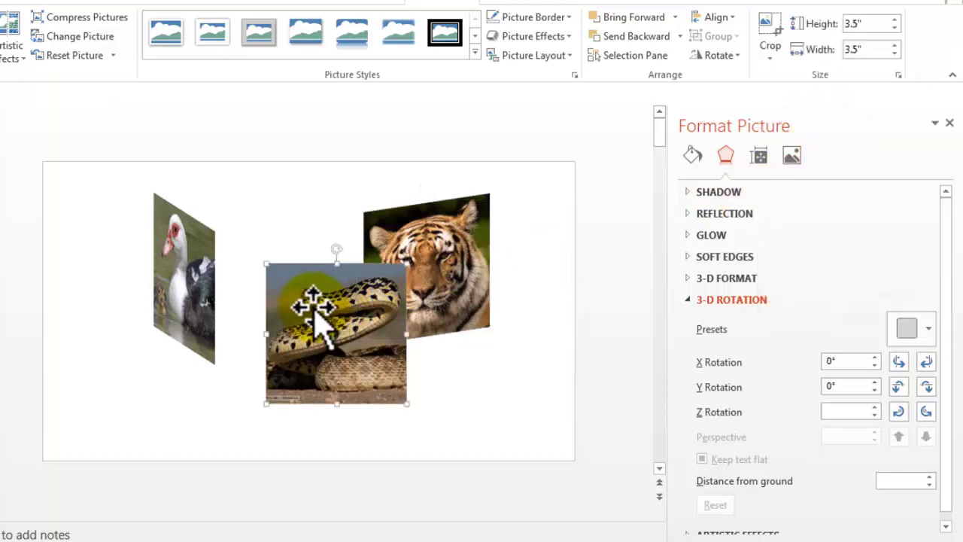
click(918, 334)
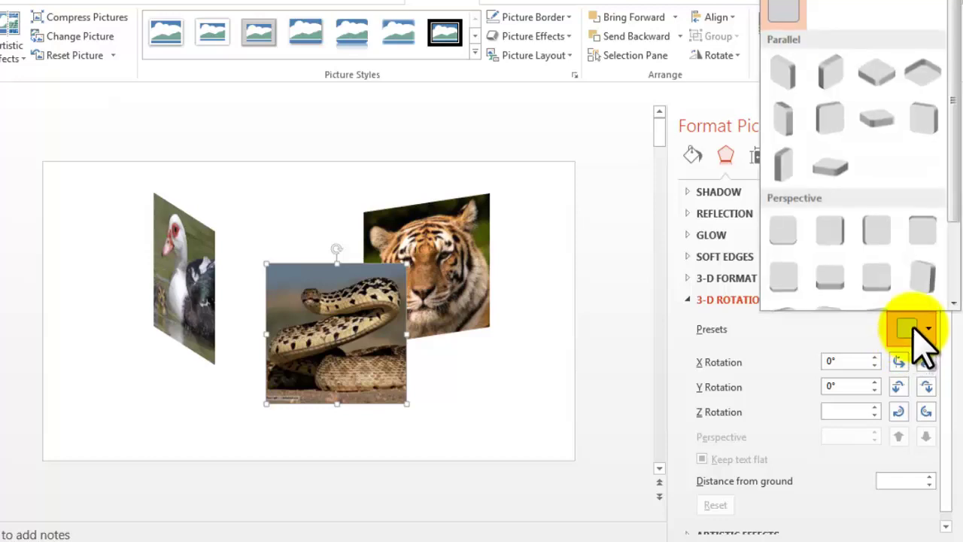
click(876, 121)
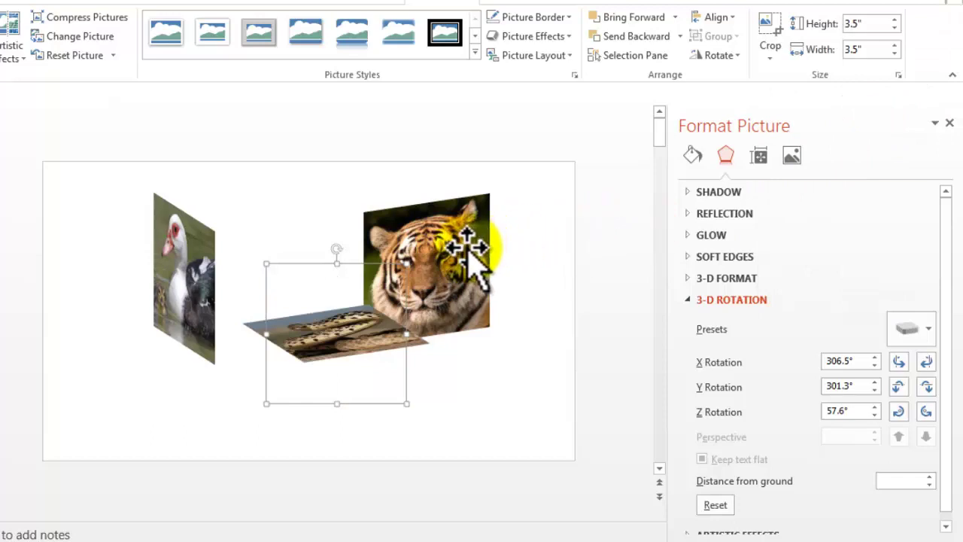
Fit the tiger photo against the duck's edge and place the snake photo on top
drag(470, 241, 249, 275)
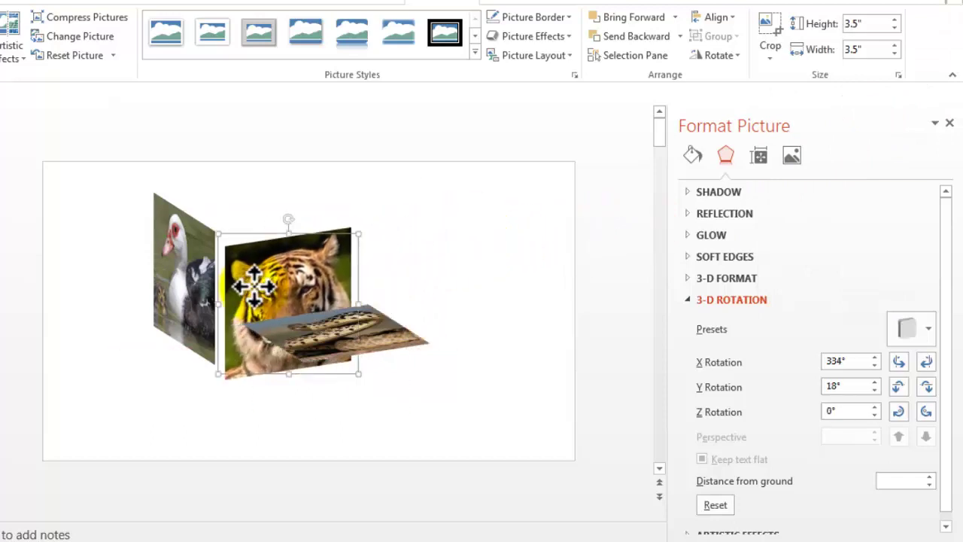
drag(248, 275, 234, 322)
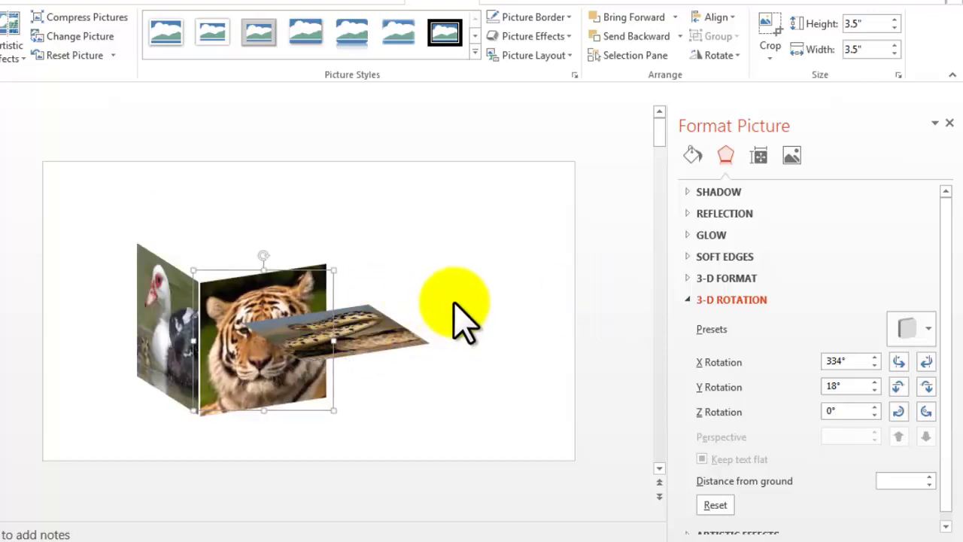
key(Left)
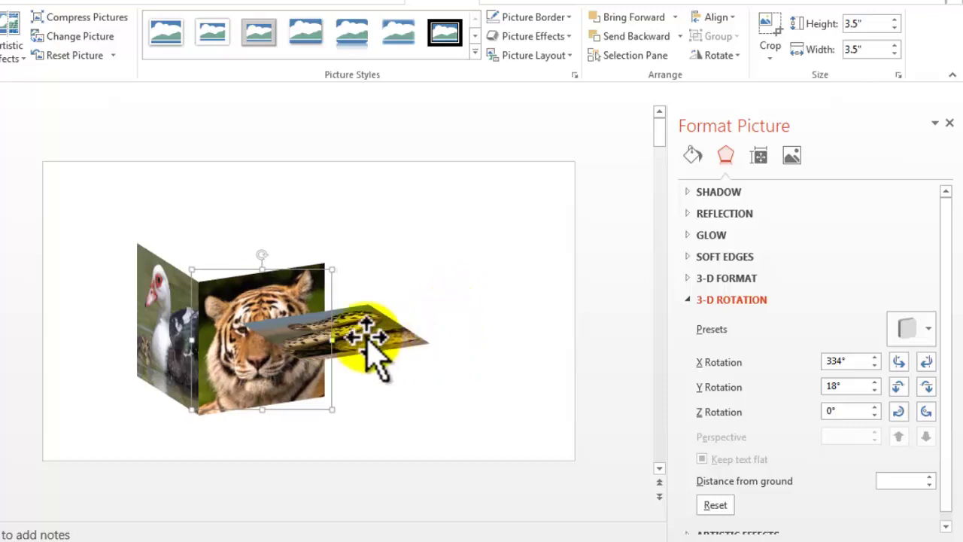
click(360, 339)
mouse_move(367, 335)
mouse_down()
mouse_move(277, 252)
mouse_move(267, 255)
mouse_up()
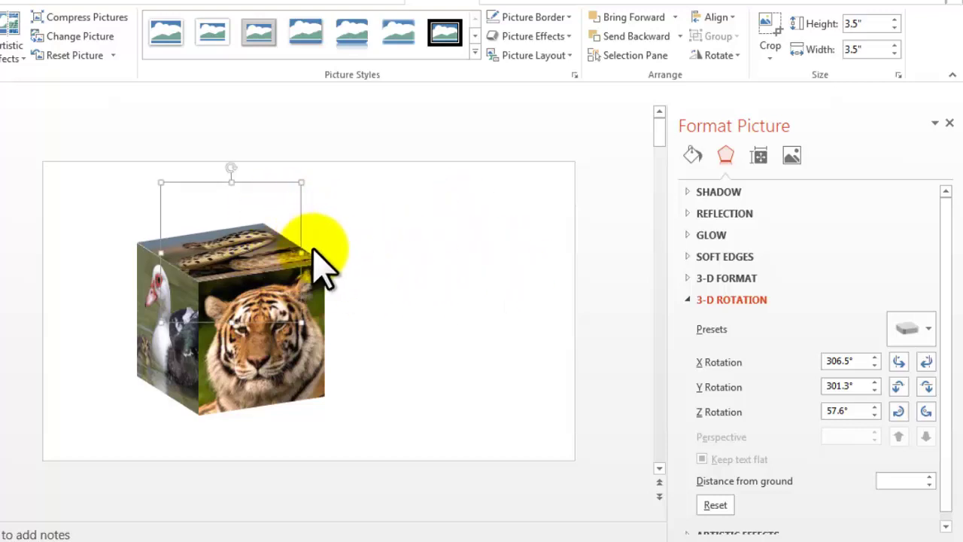
Give the selected photo a top bevel in its 3-D Format settings
click(726, 278)
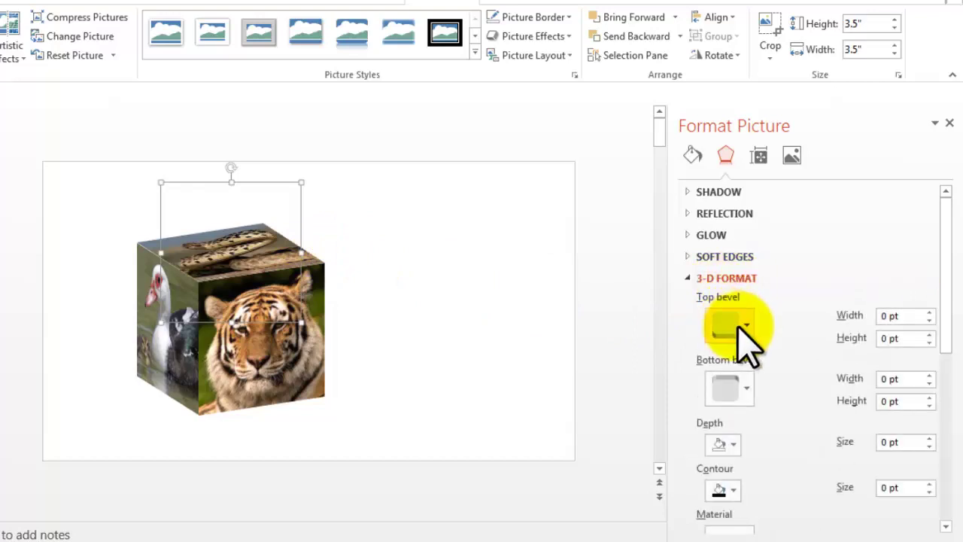
click(730, 325)
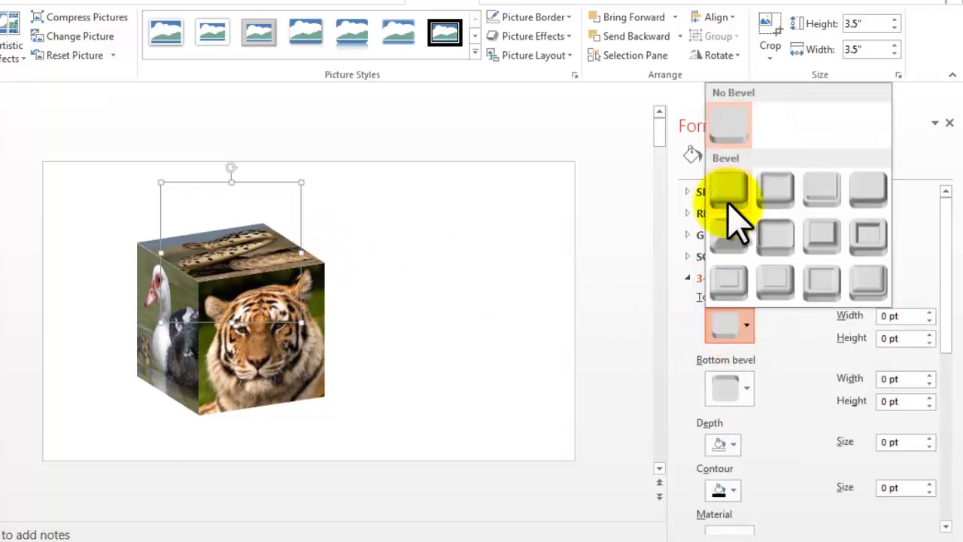
click(734, 209)
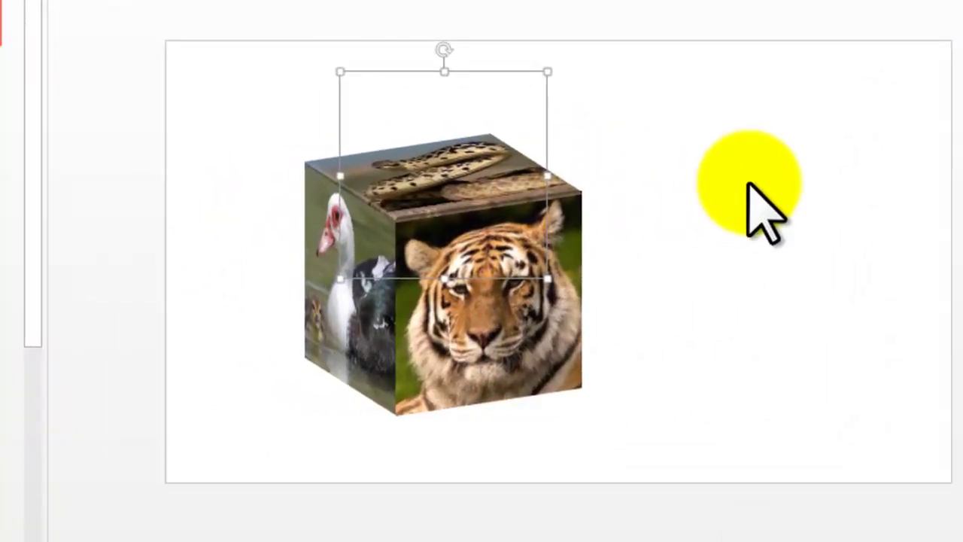
click(749, 184)
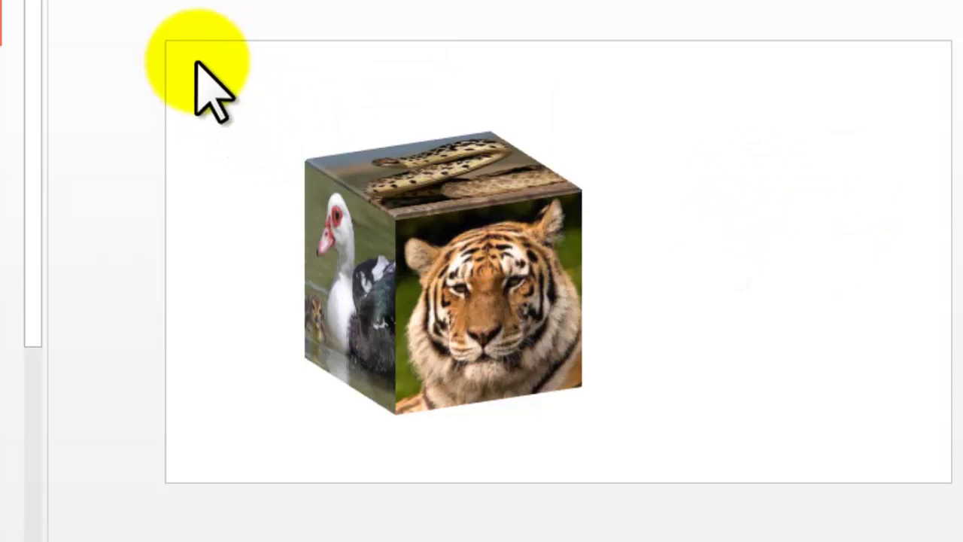
Group all three cube faces with Ctrl+G and move the group toward the slide centre
drag(196, 61, 839, 501)
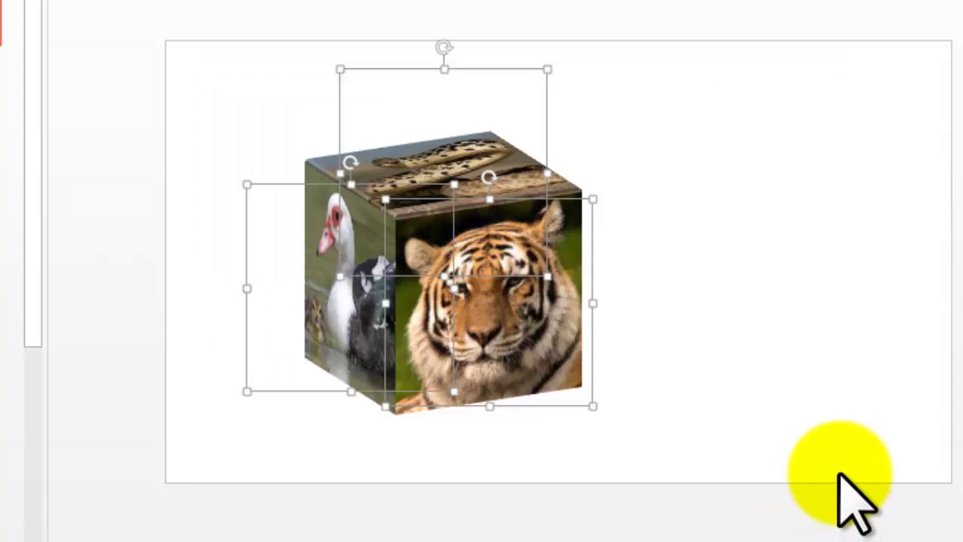
key(ctrl+g)
mouse_move(468, 260)
mouse_down()
mouse_move(677, 226)
mouse_move(573, 222)
mouse_up()
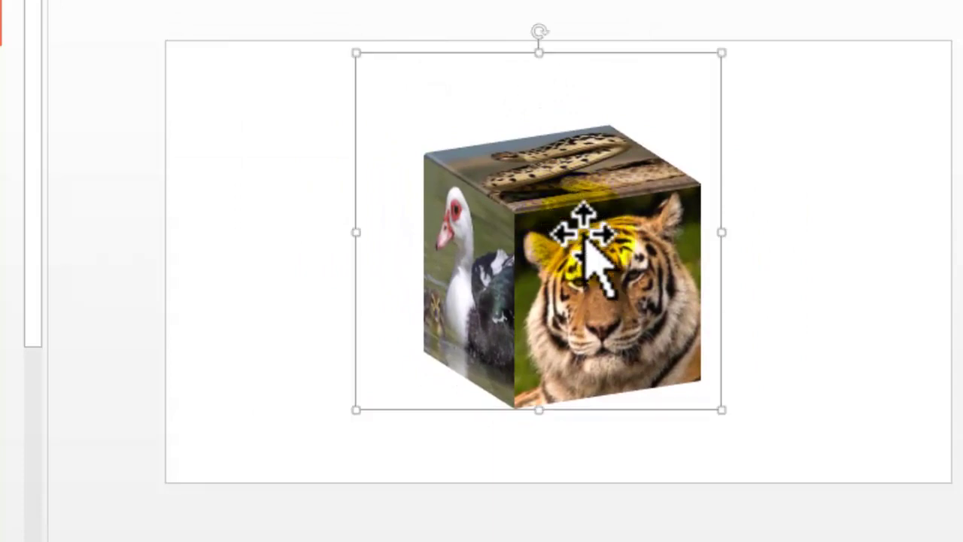
drag(580, 218, 592, 216)
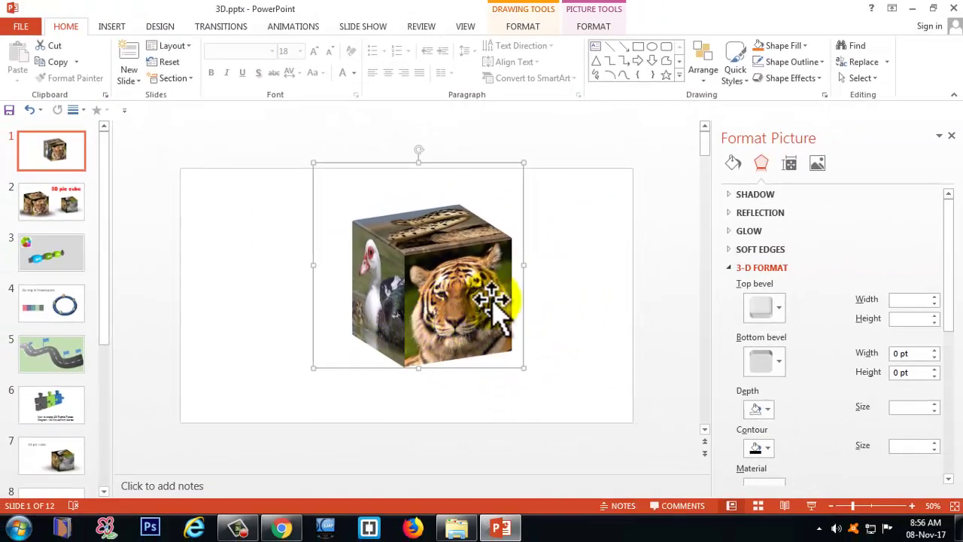
Draw an Oval shape from Insert > Shapes to the left of the picture cube
click(232, 261)
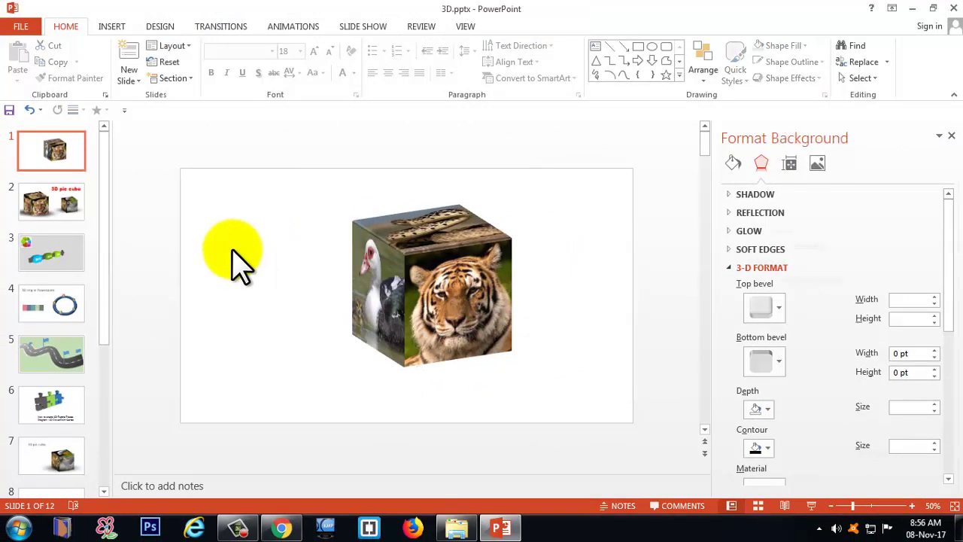
click(112, 29)
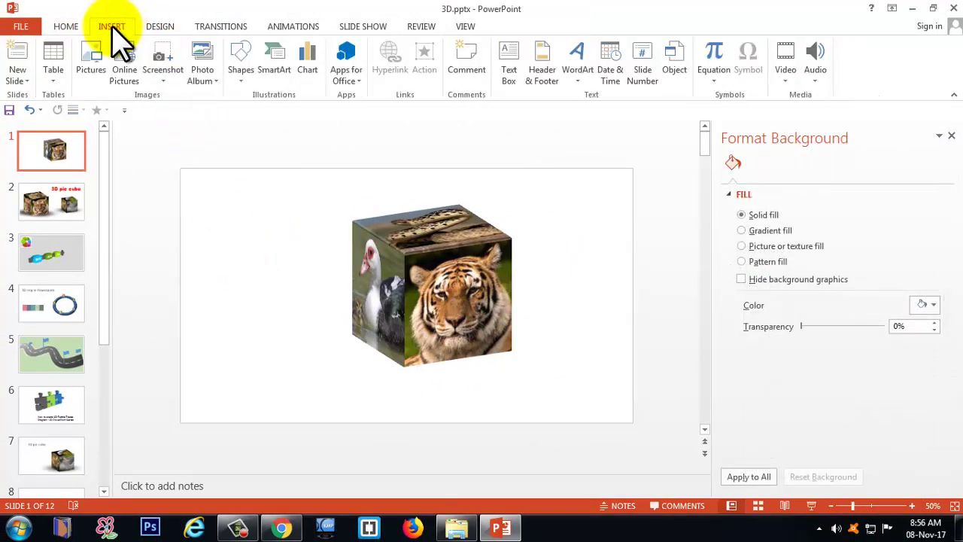
click(241, 69)
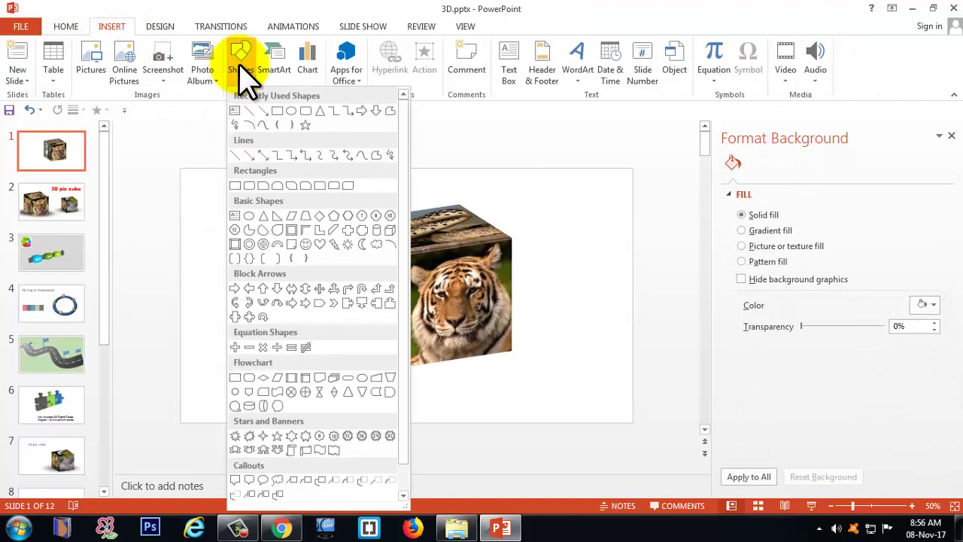
click(292, 109)
drag(240, 240, 532, 394)
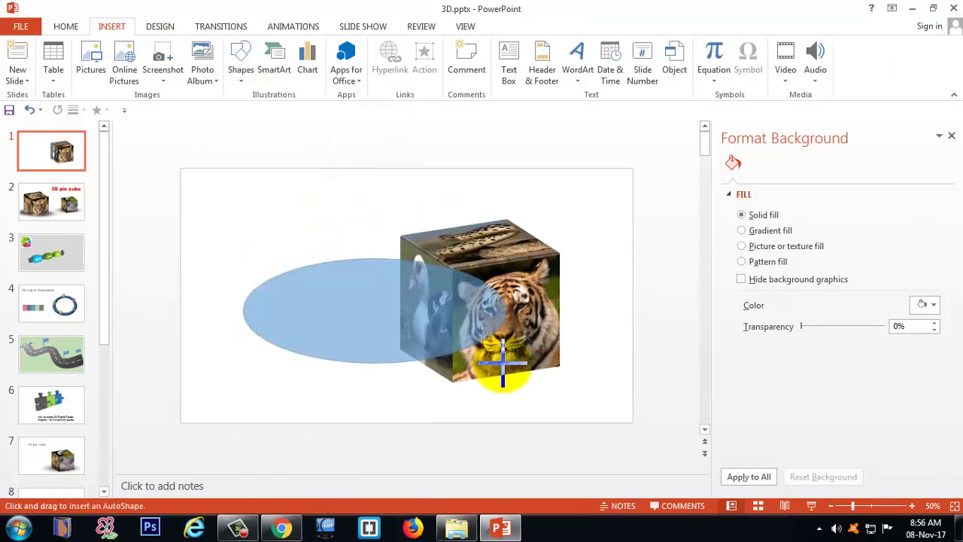
mouse_move(341, 276)
mouse_down()
mouse_move(429, 342)
mouse_move(246, 245)
mouse_up()
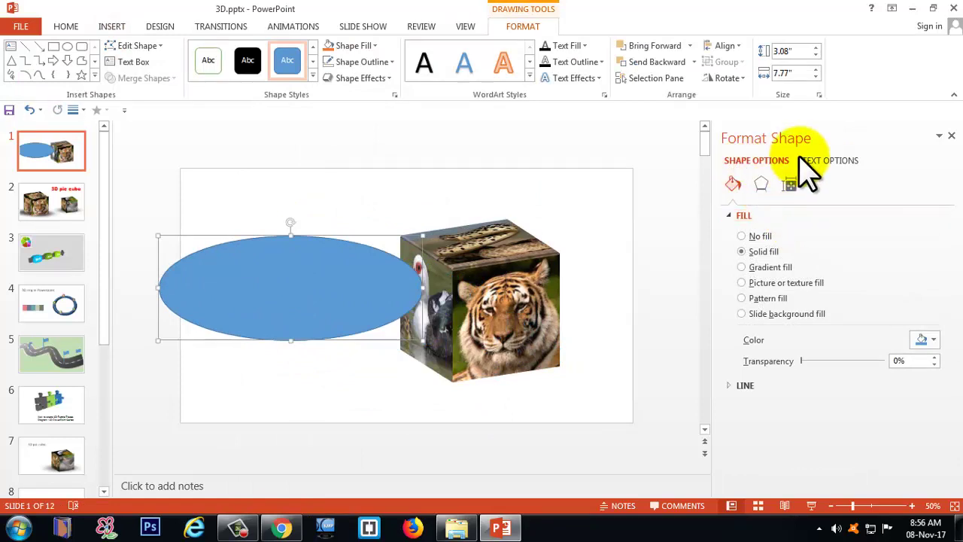
Give the oval a gradient fill in its Format Shape settings
click(952, 136)
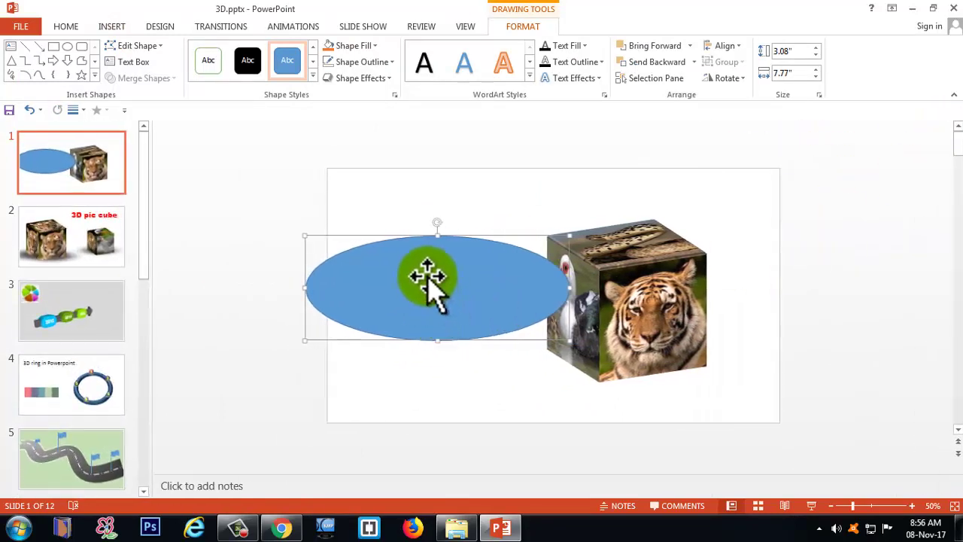
right_click(427, 276)
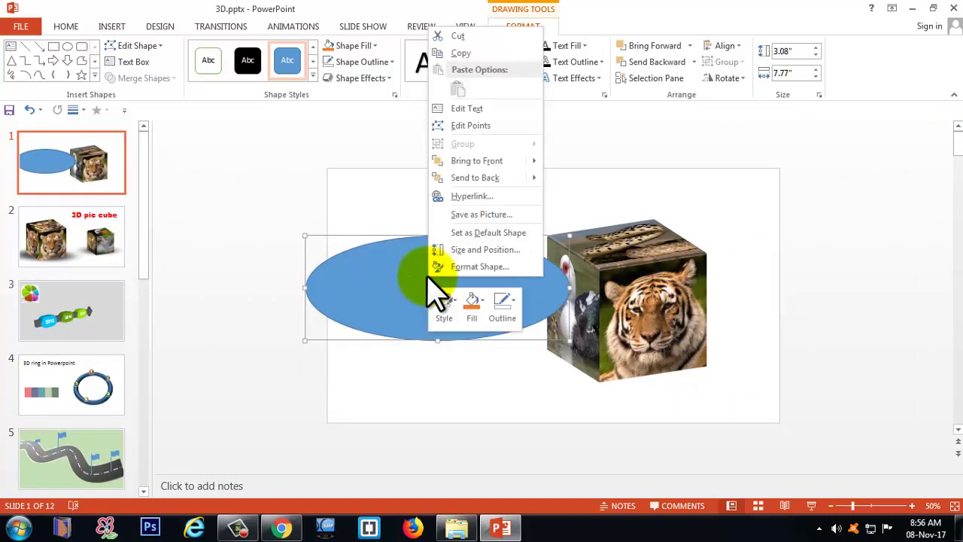
click(492, 268)
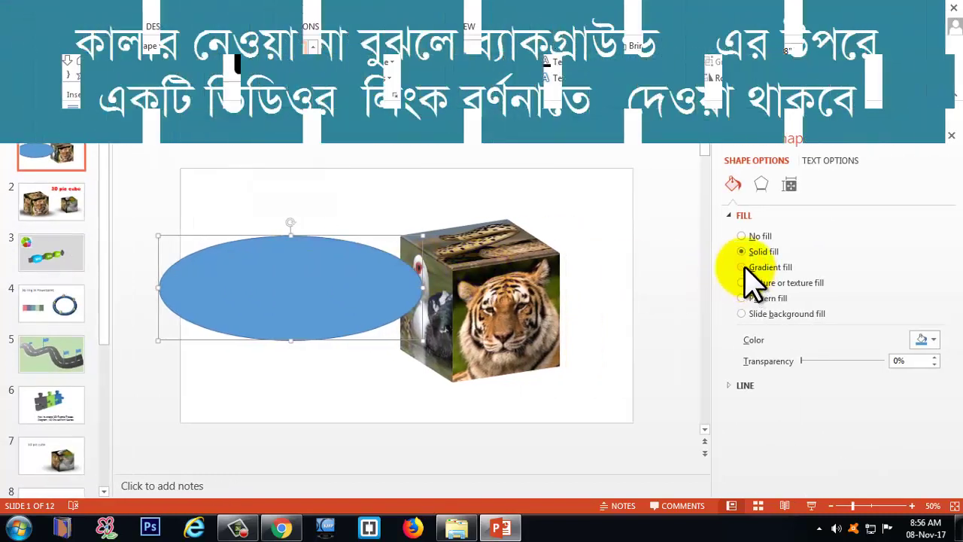
click(743, 267)
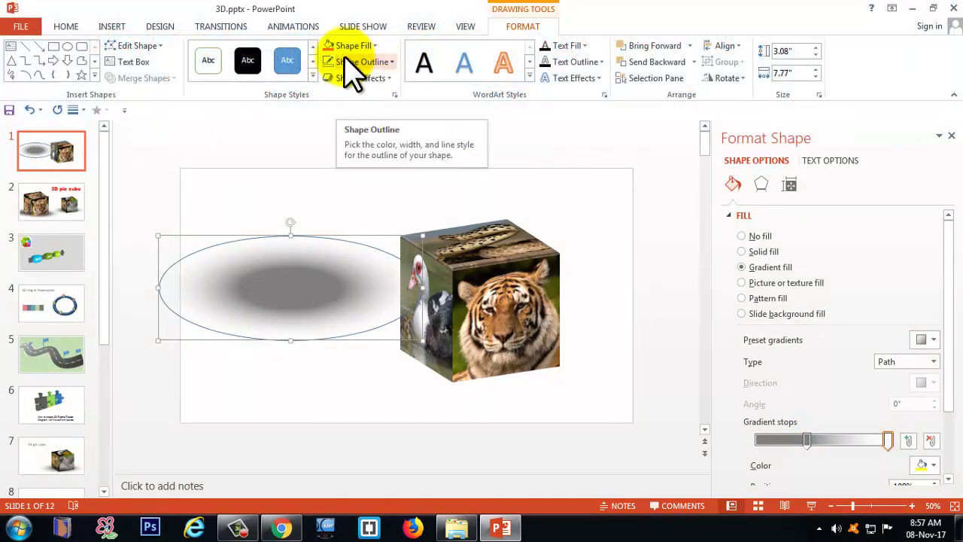
Remove the oval's outline, soften its dark gradient centre, and move it under the cube
click(361, 62)
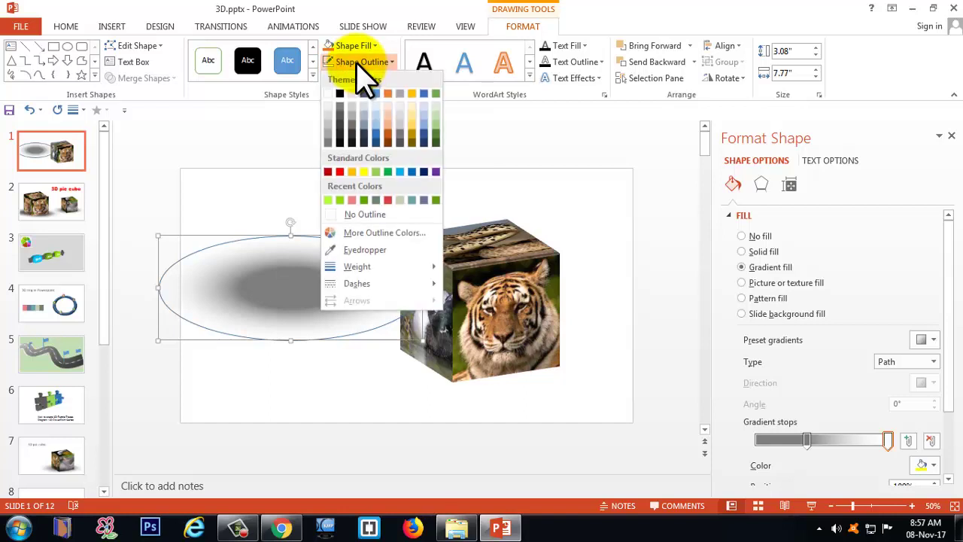
click(358, 213)
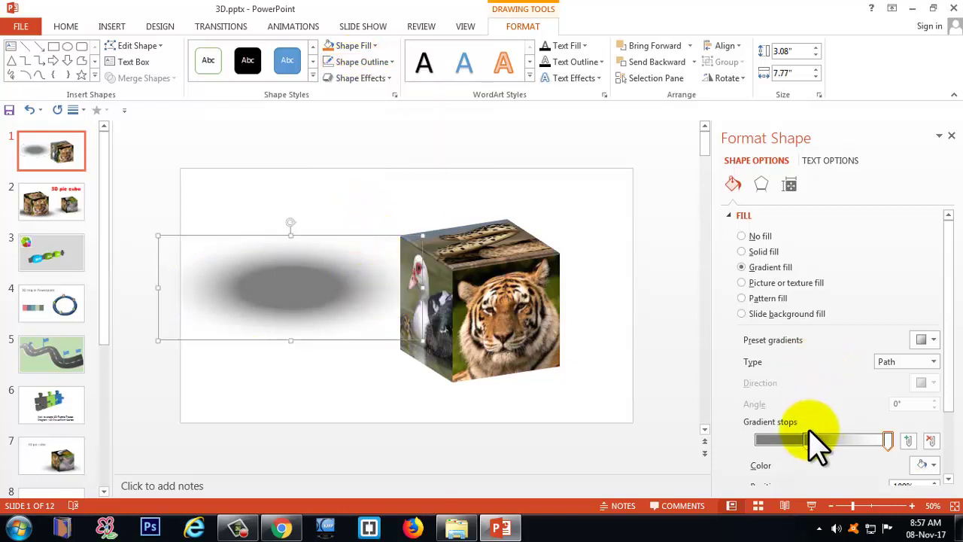
mouse_move(807, 440)
mouse_down()
mouse_move(783, 440)
mouse_move(795, 440)
mouse_up()
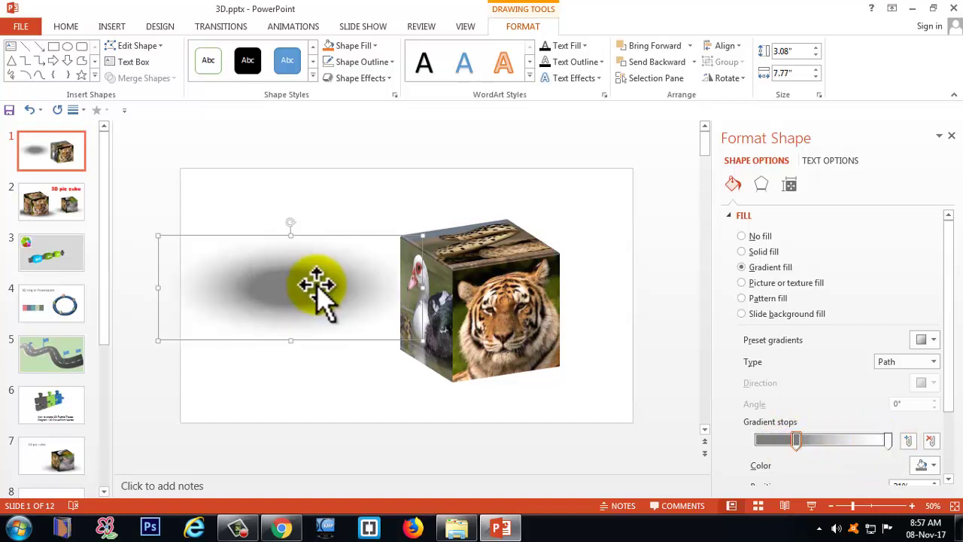
mouse_move(294, 286)
mouse_down()
mouse_move(410, 353)
mouse_move(438, 343)
mouse_up()
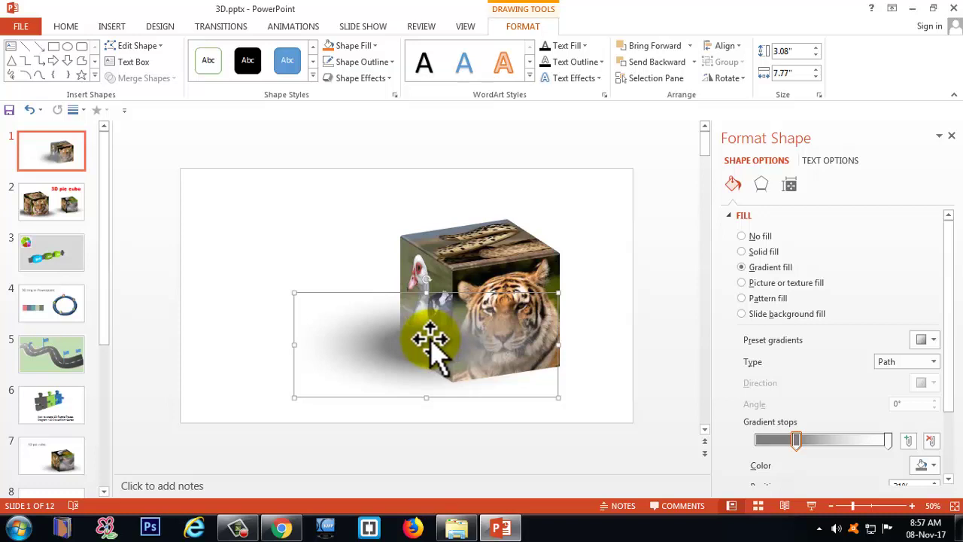
Send the shadow oval to the back, widen it to the right, and settle it beneath the cube
right_click(431, 342)
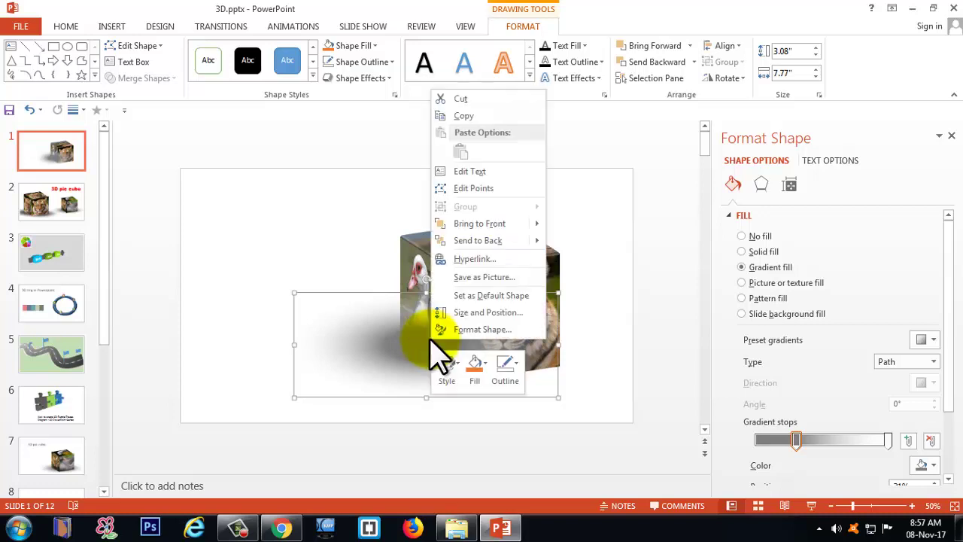
click(482, 240)
drag(386, 350, 387, 365)
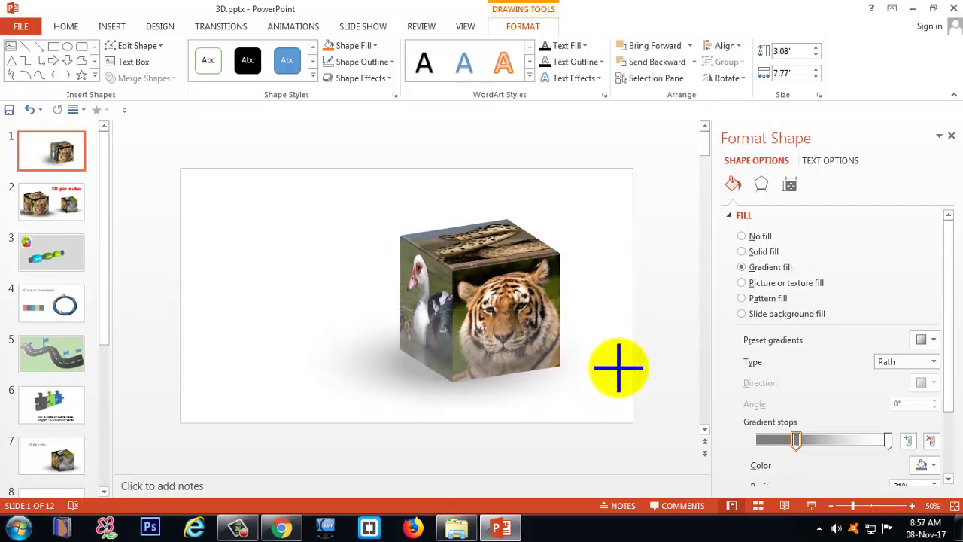
drag(565, 364, 635, 369)
drag(537, 386, 509, 386)
key(Escape)
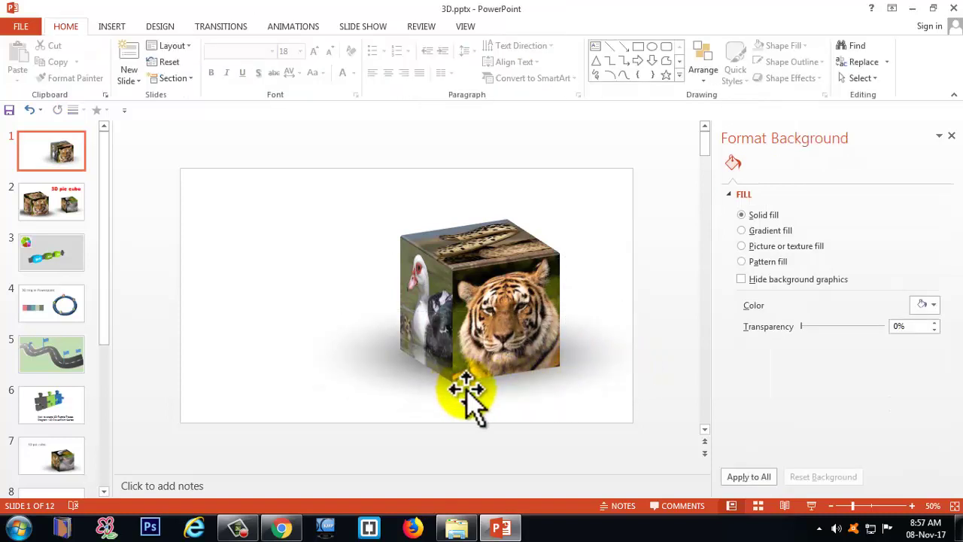